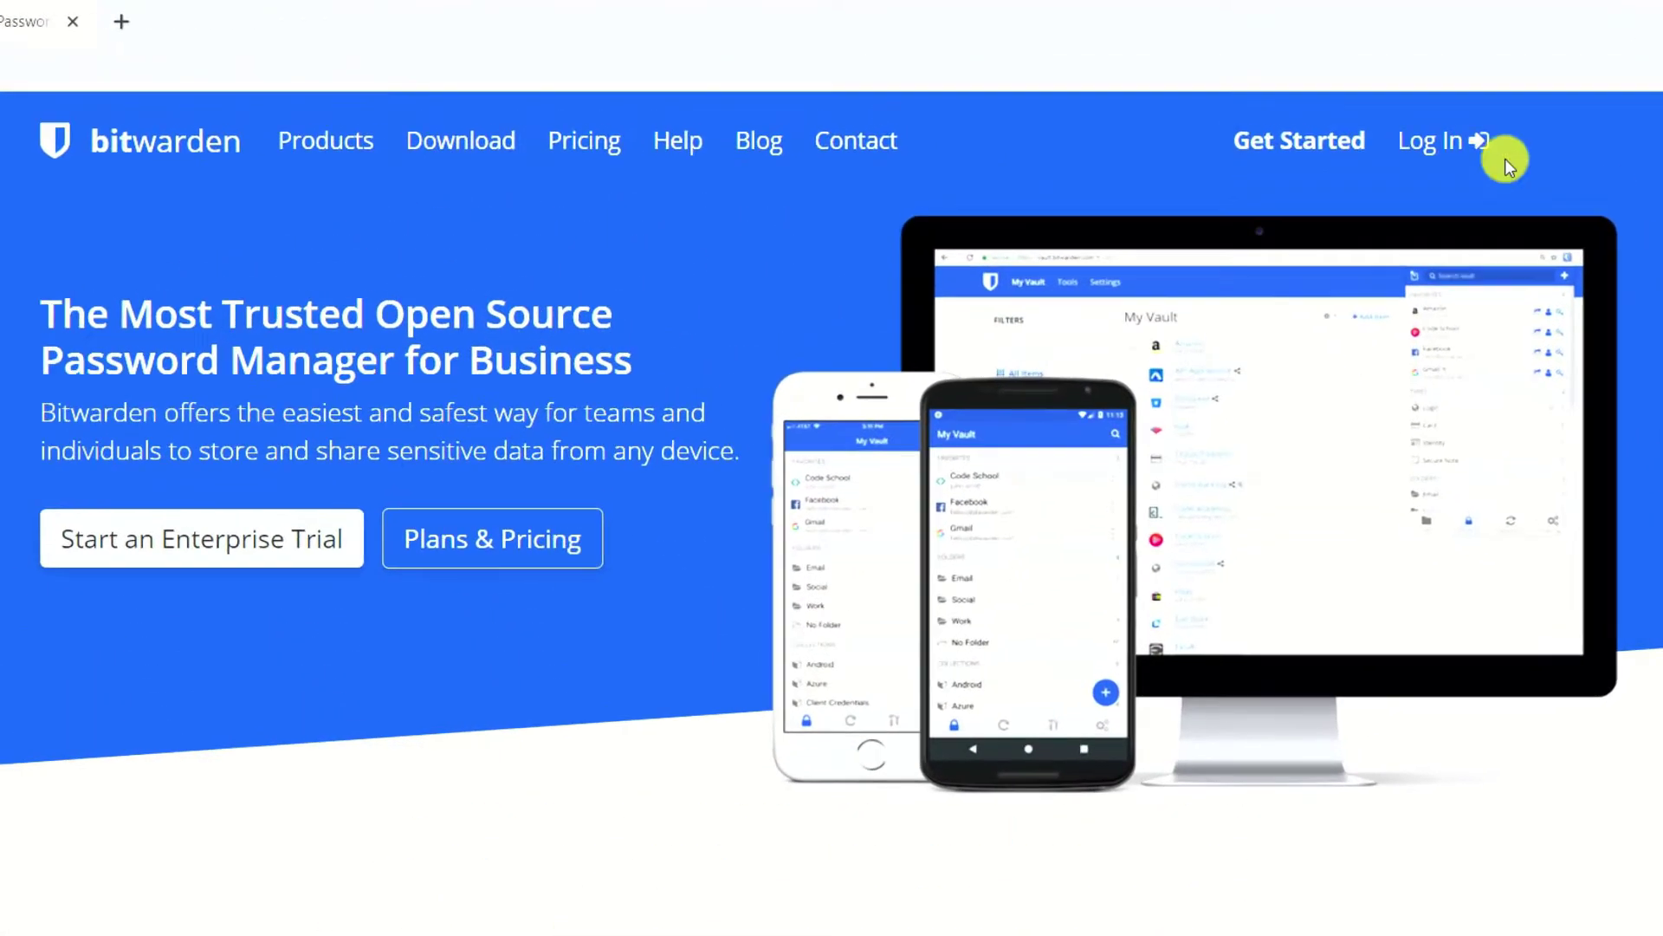
Register a new account with the user's email, display name and master password, accepting the terms.
left_click(1290, 139)
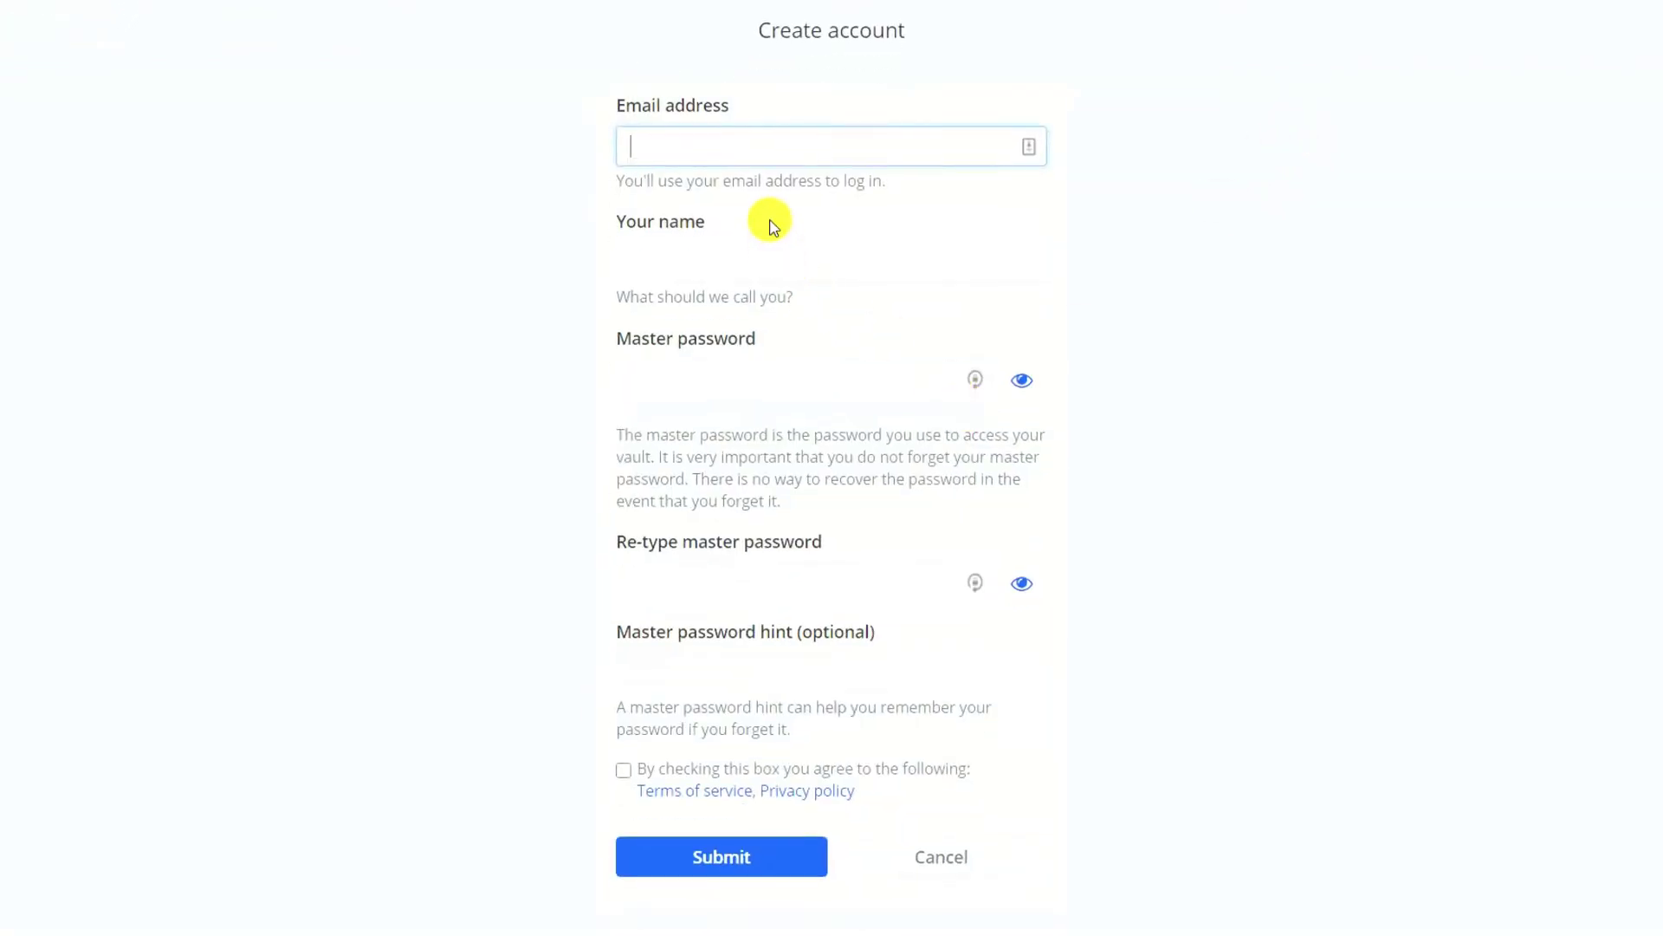
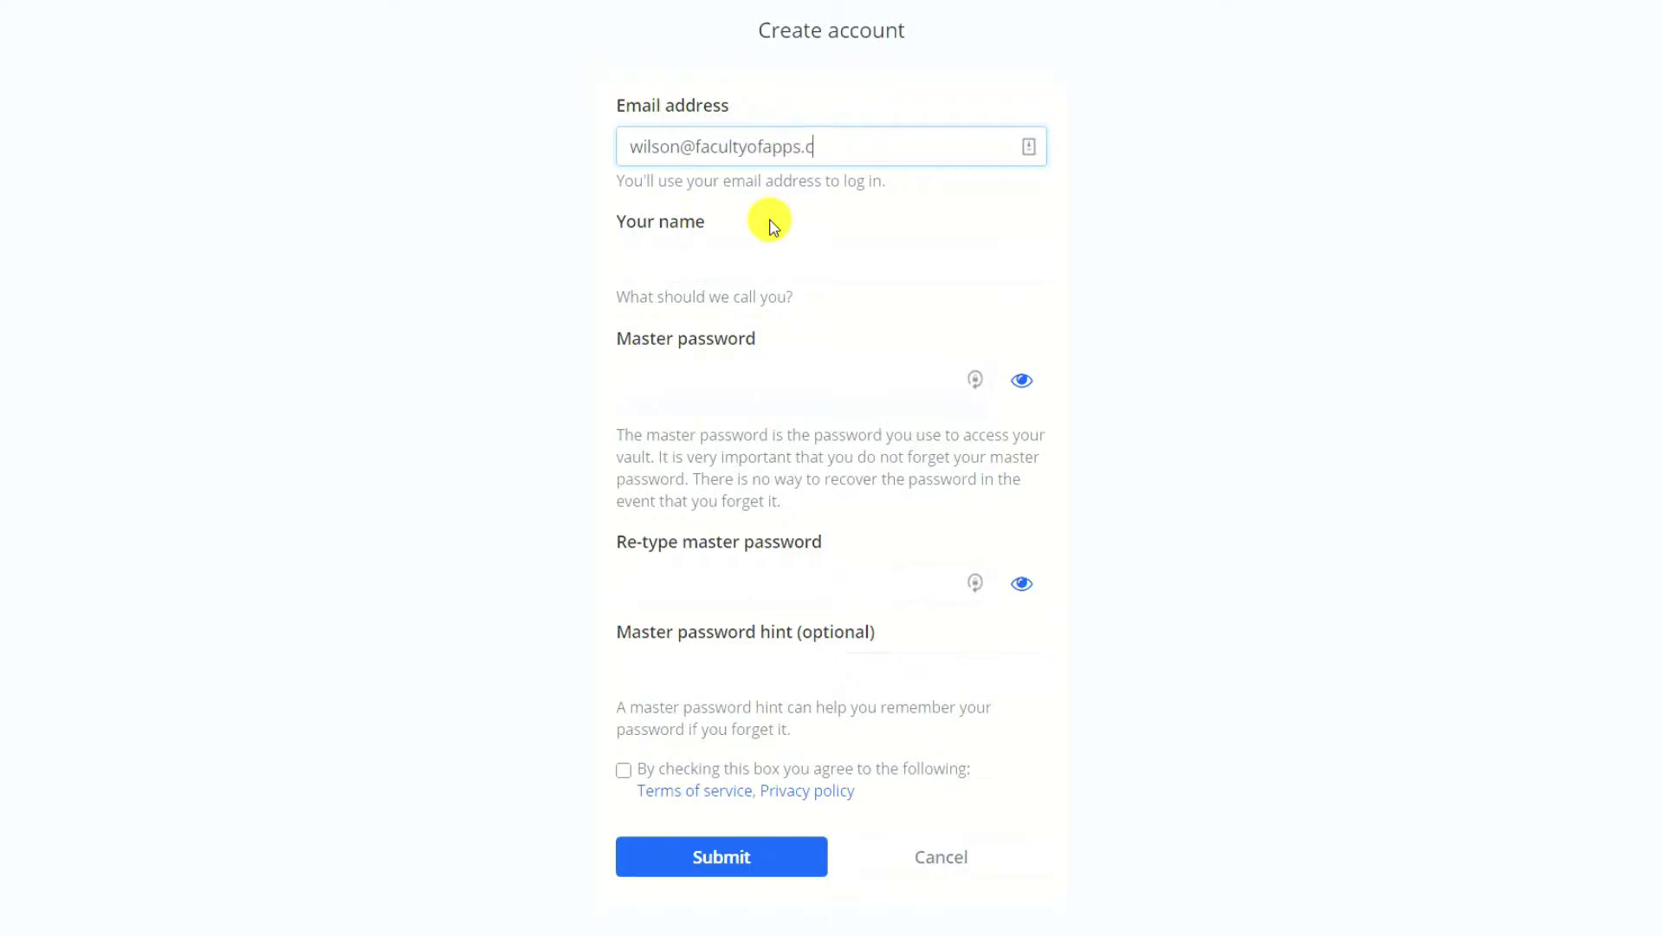
left_click(768, 263)
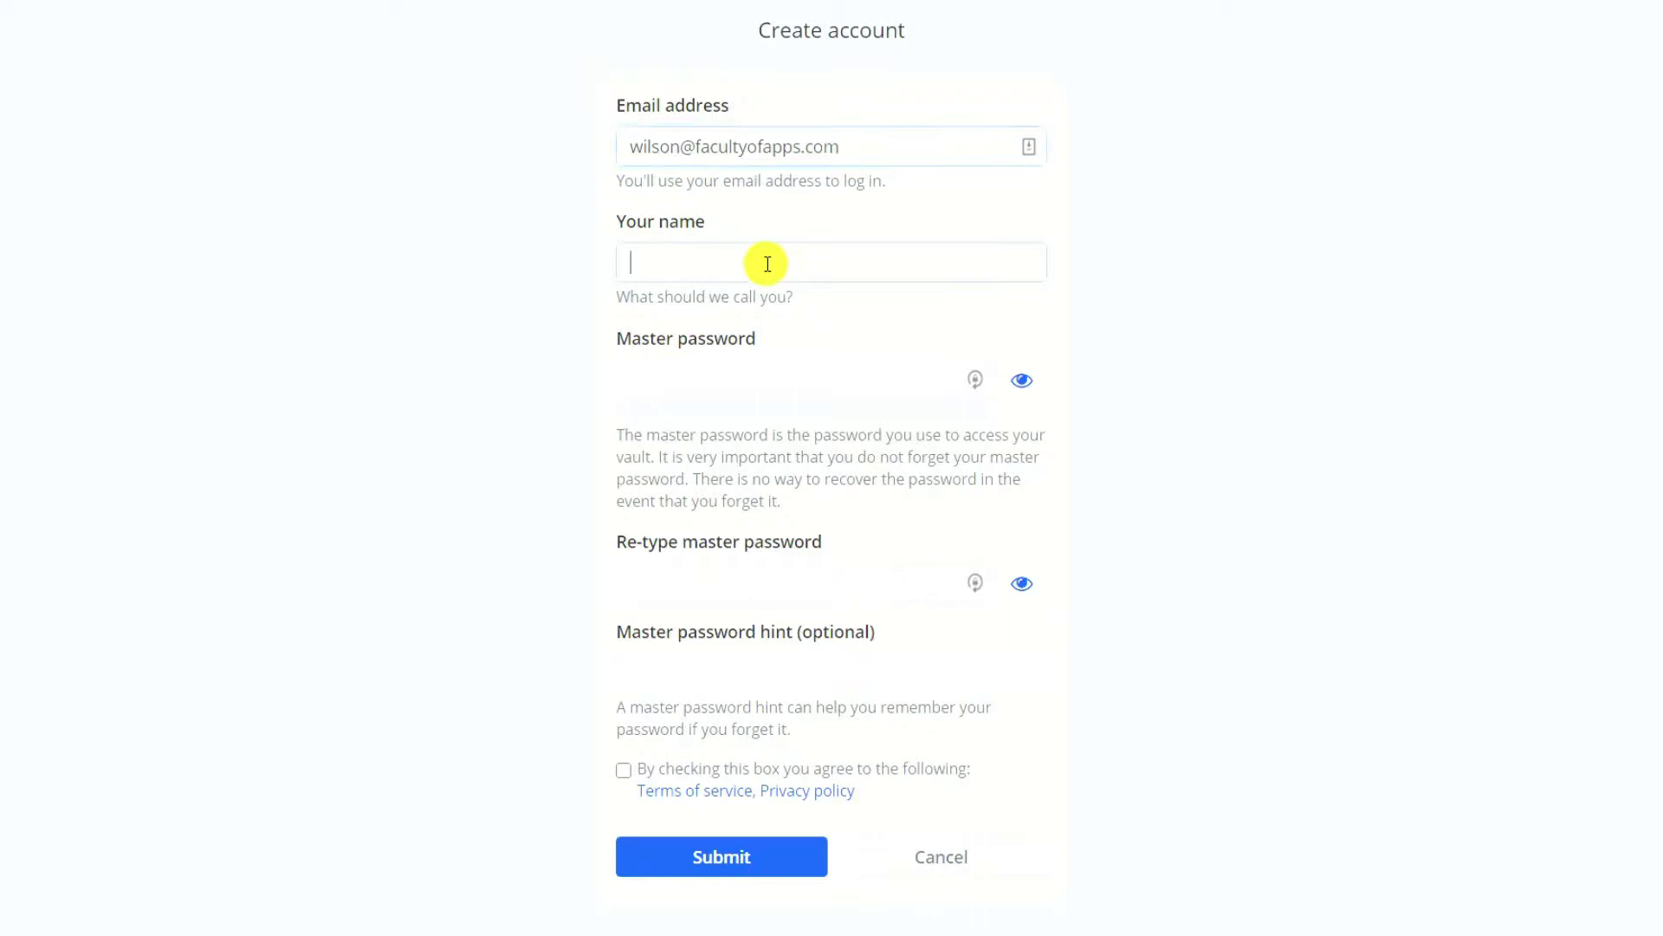
type("Wilson")
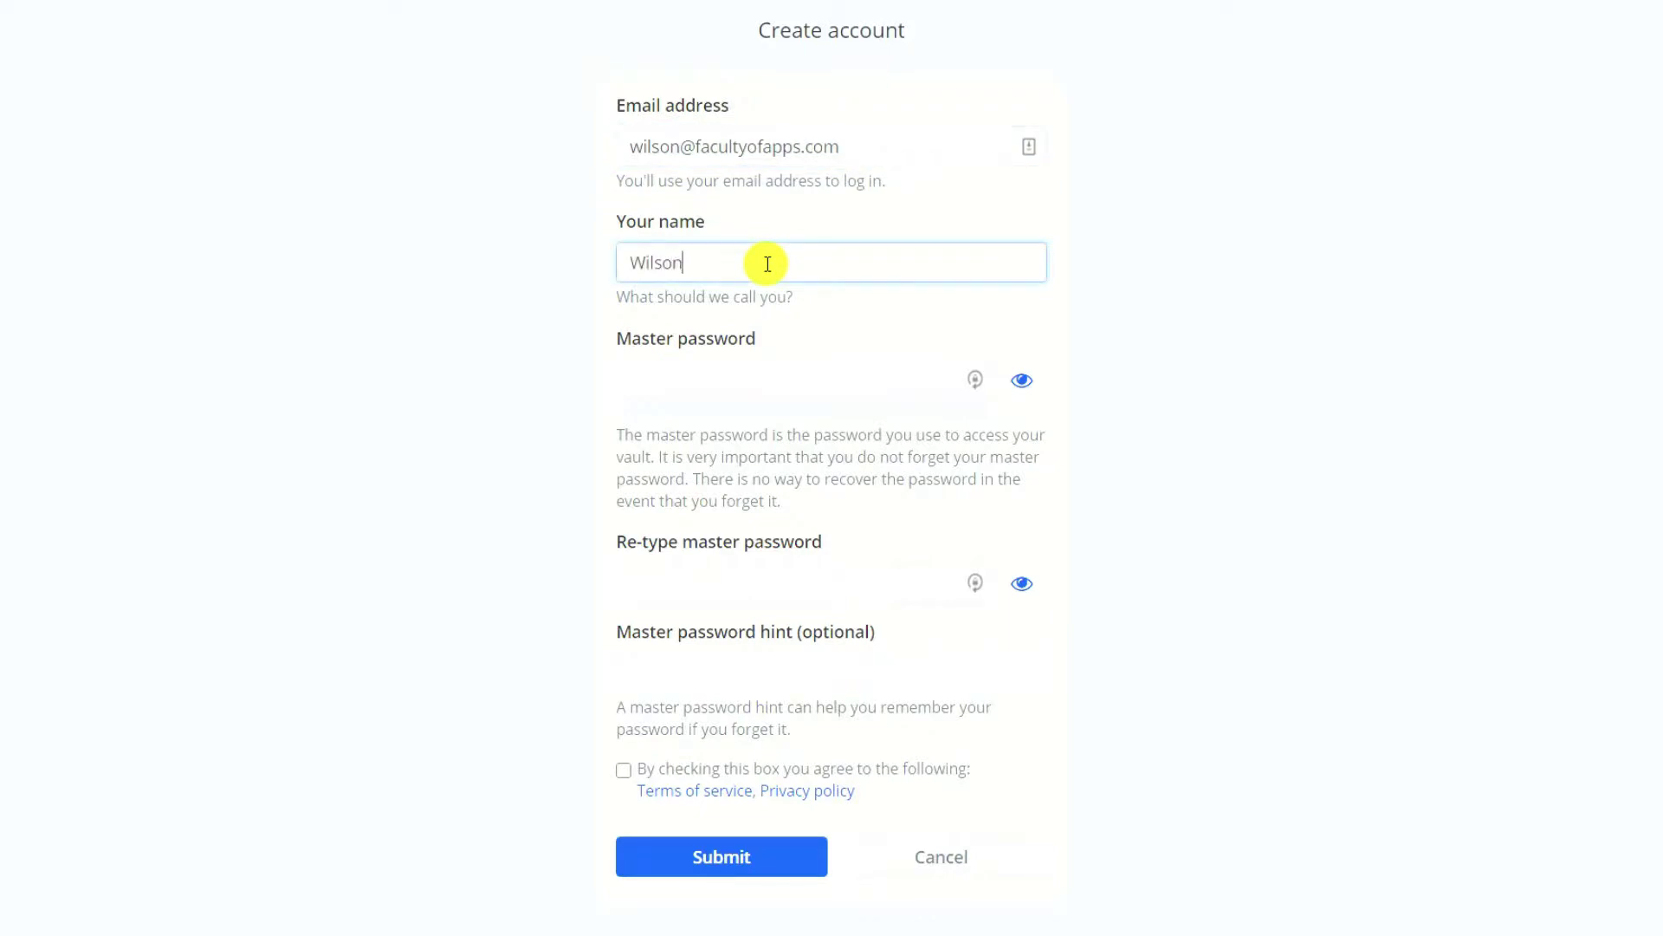
key("ctrl+v")
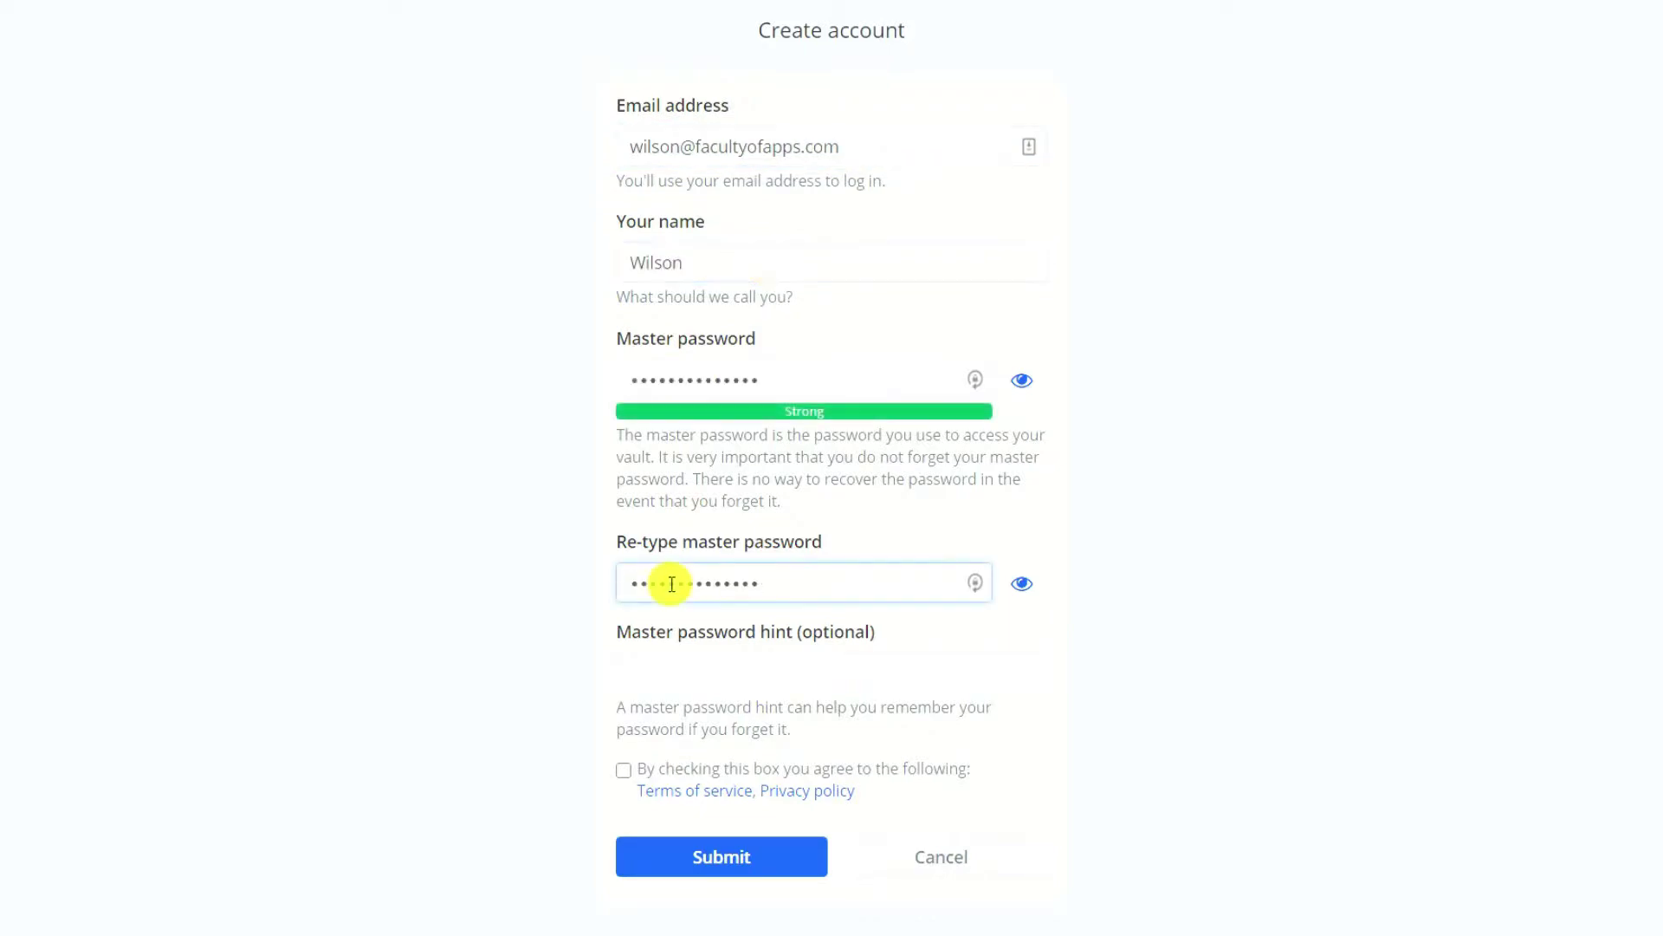
left_click(624, 771)
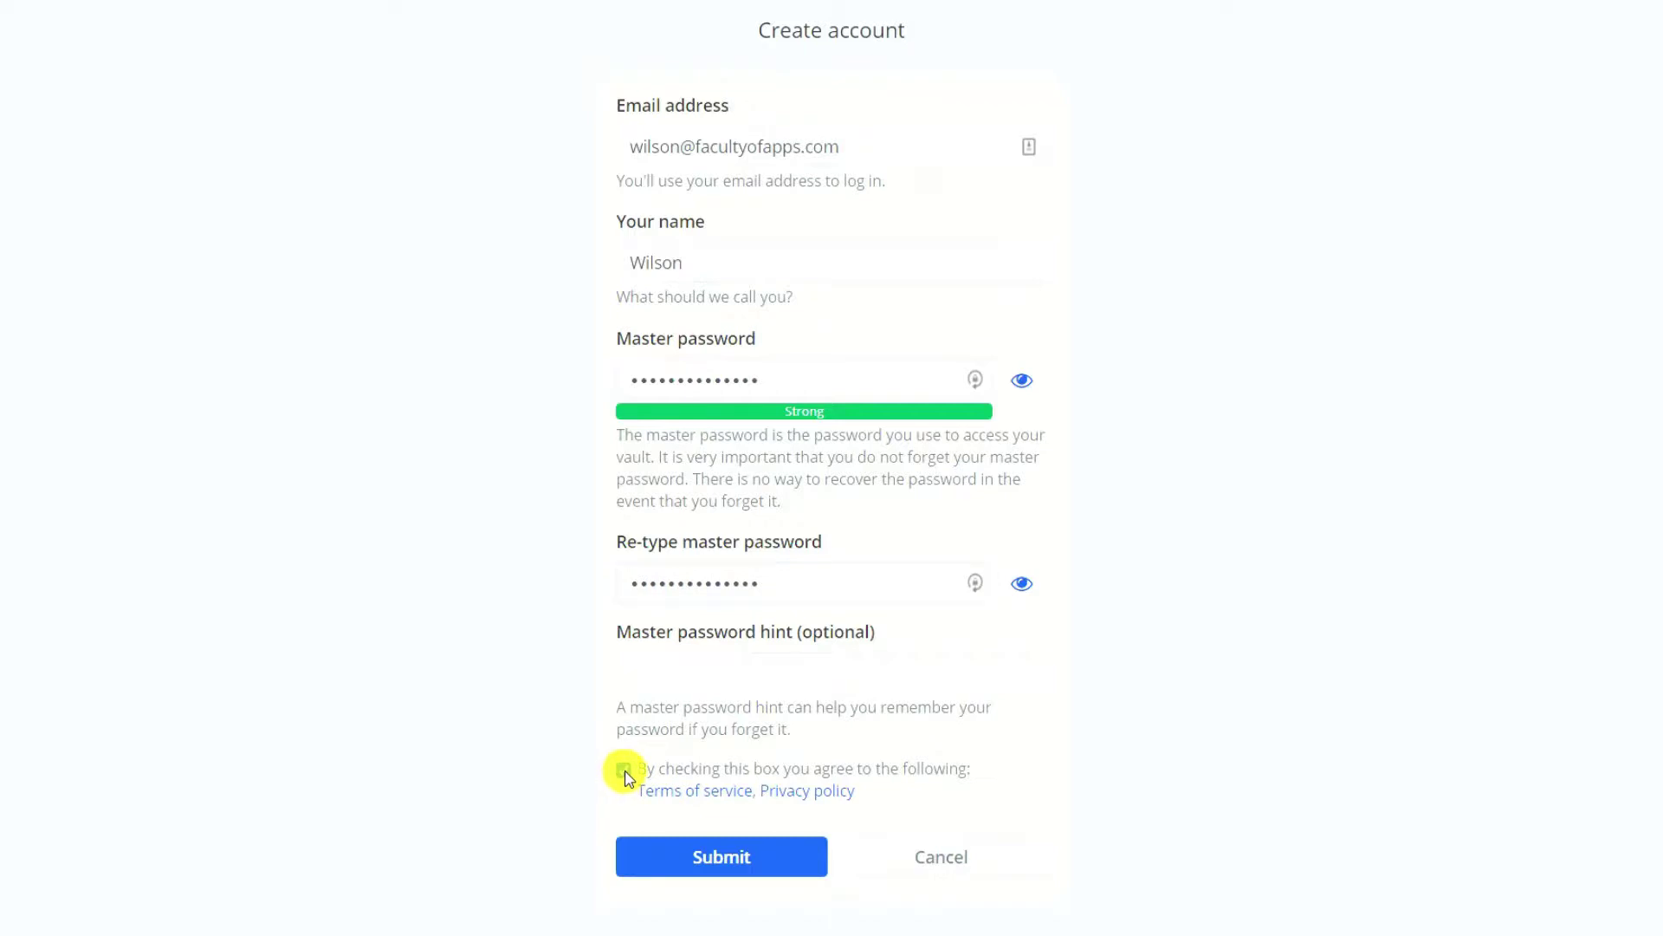
left_click(762, 857)
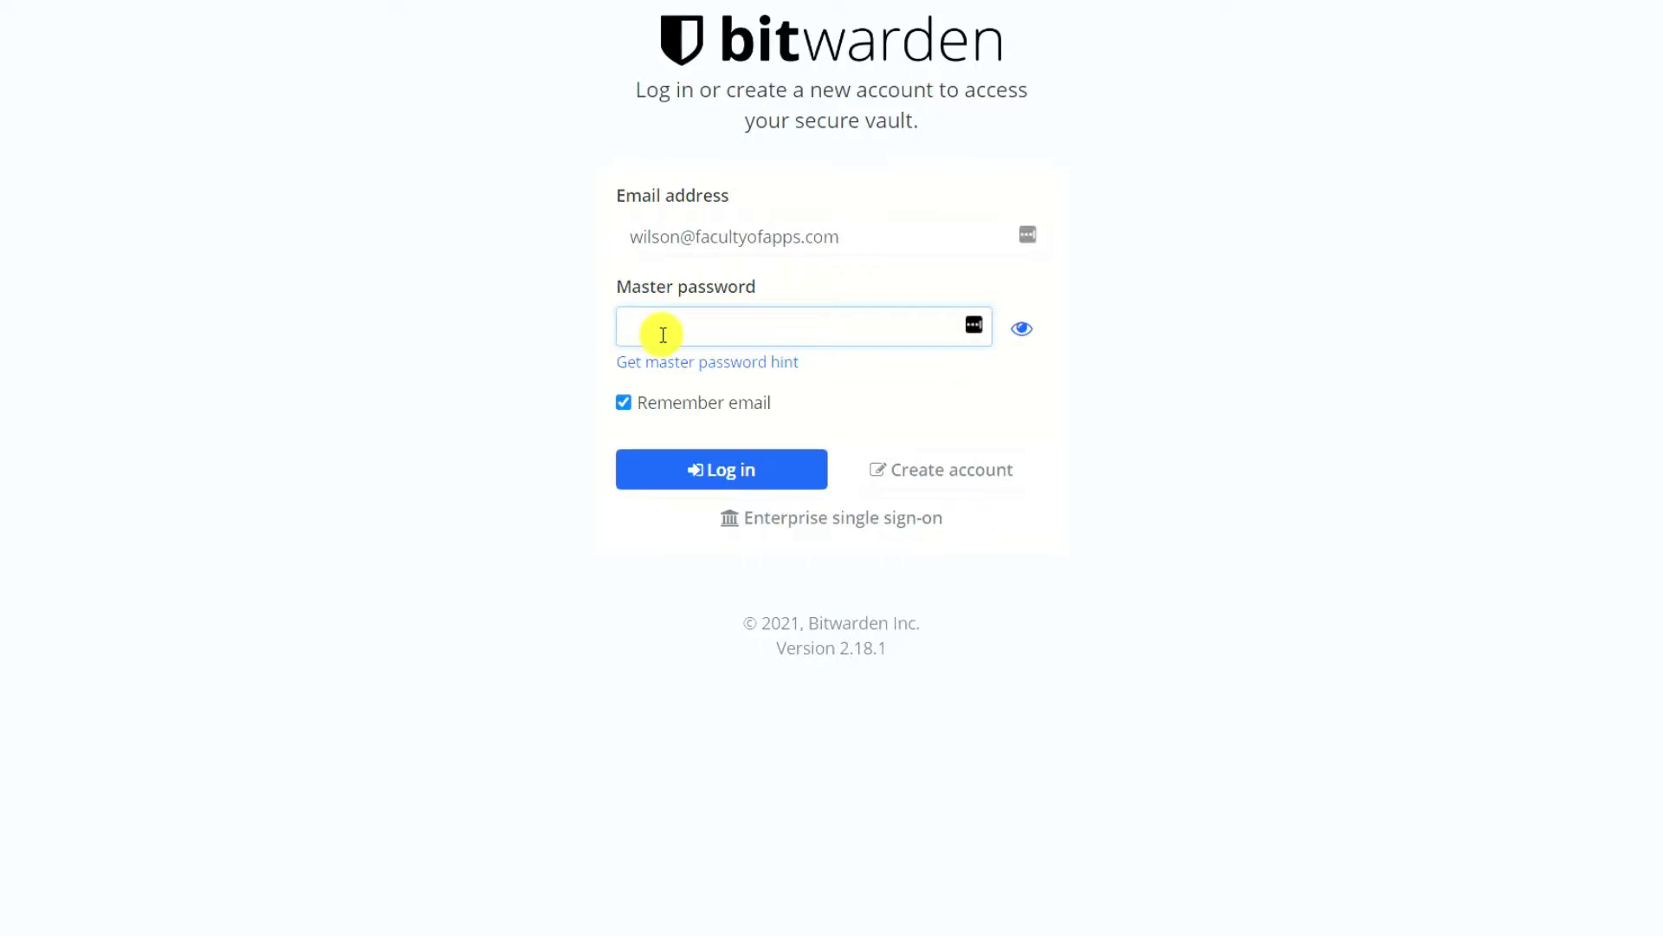
Log in to the new account with the master password.
key("ctrl+v")
left_click(743, 478)
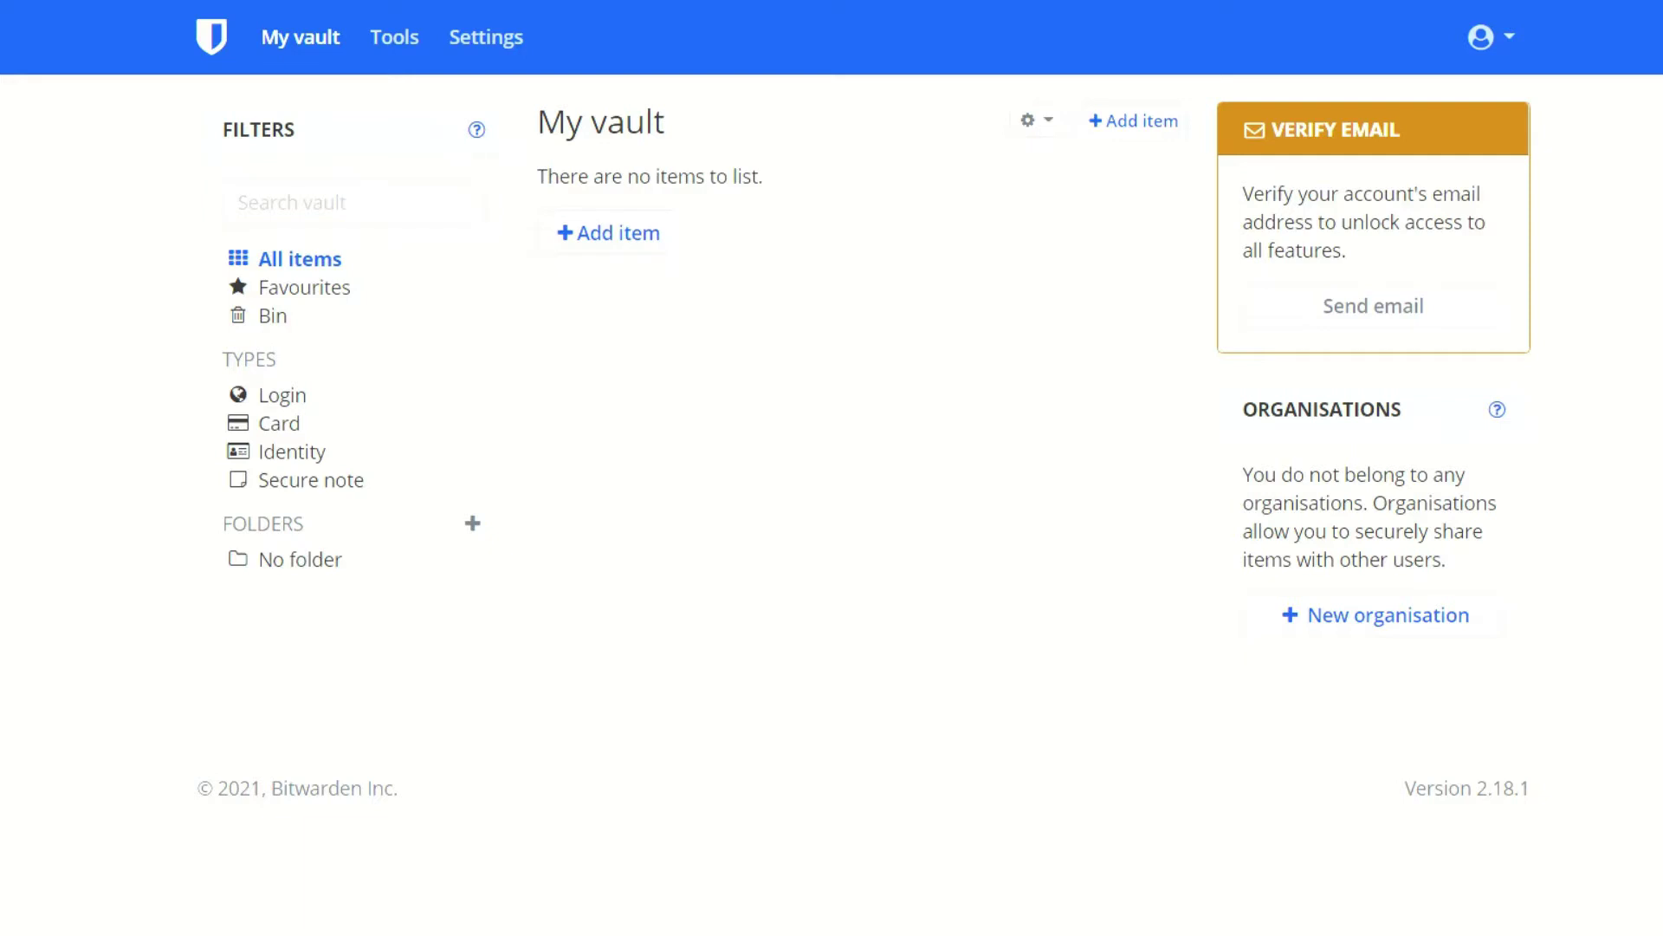
Import the LastPass export using the LastPass (csv) format from Tools > Import data.
left_click(400, 45)
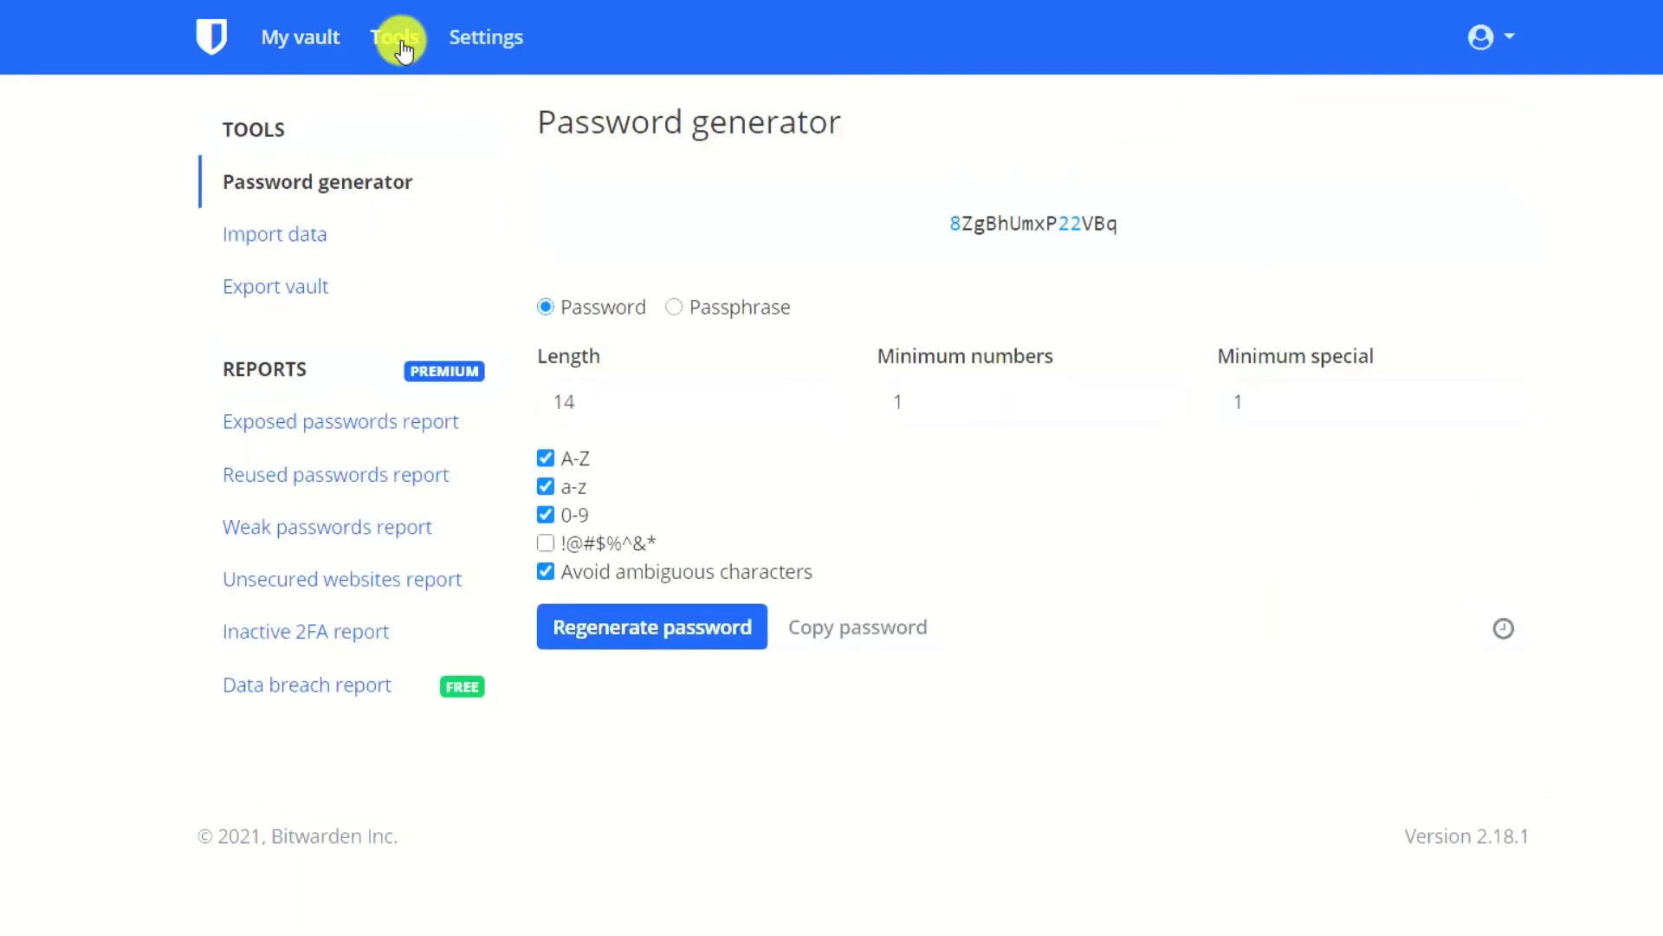
left_click(306, 237)
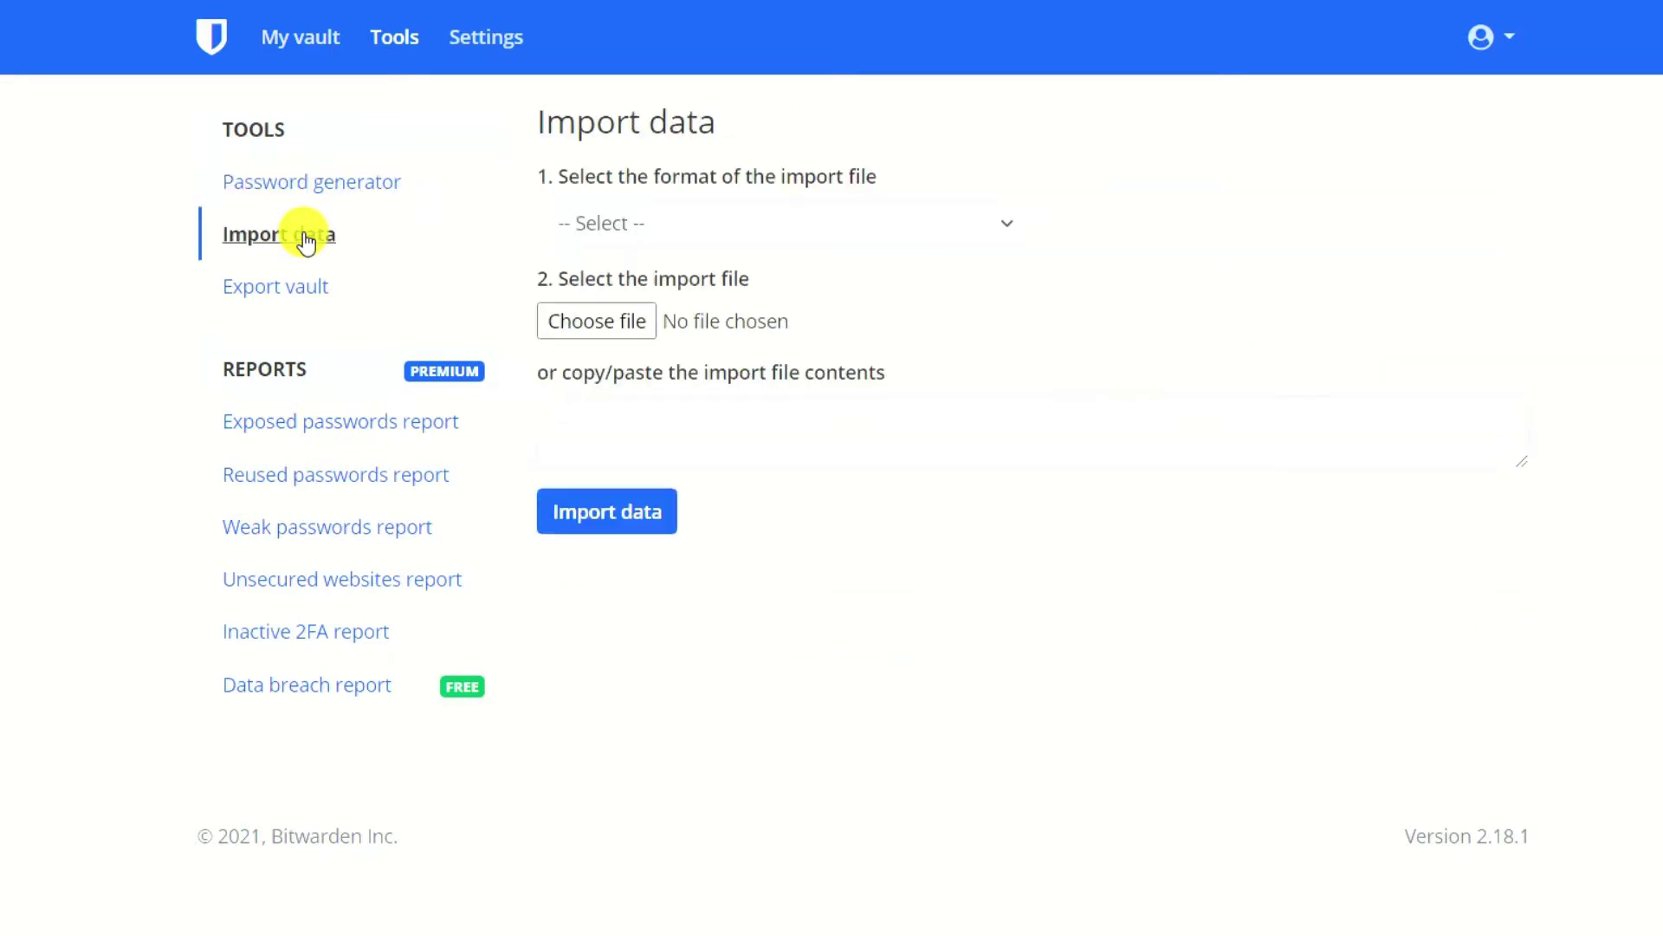
left_click(1010, 231)
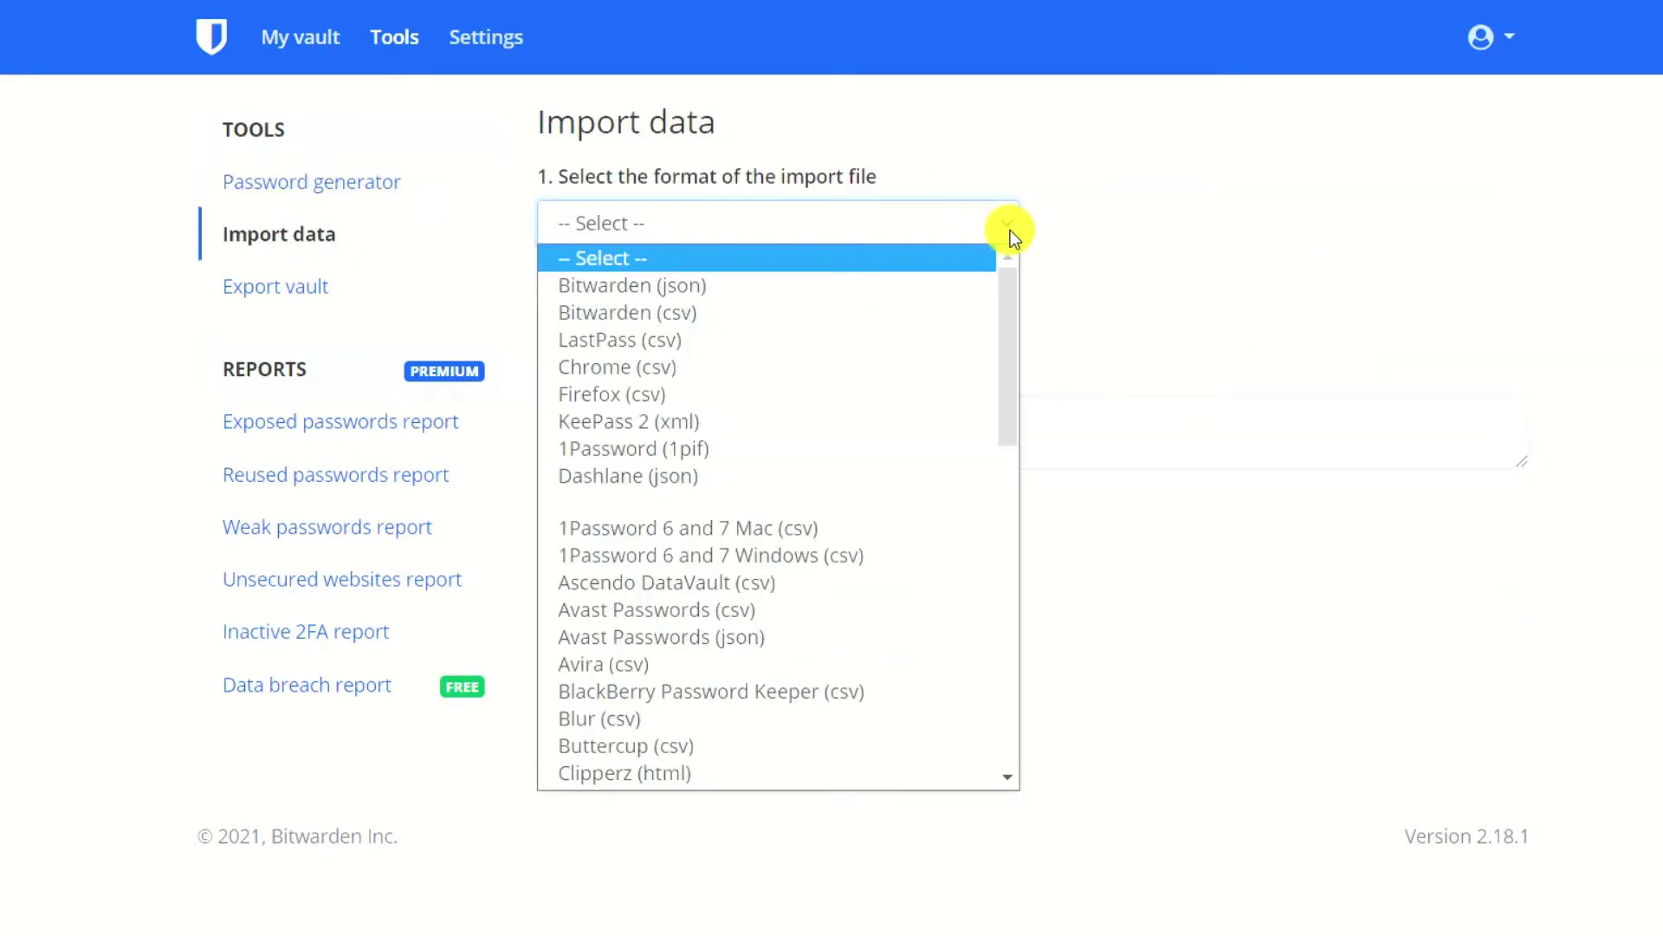
left_click(672, 340)
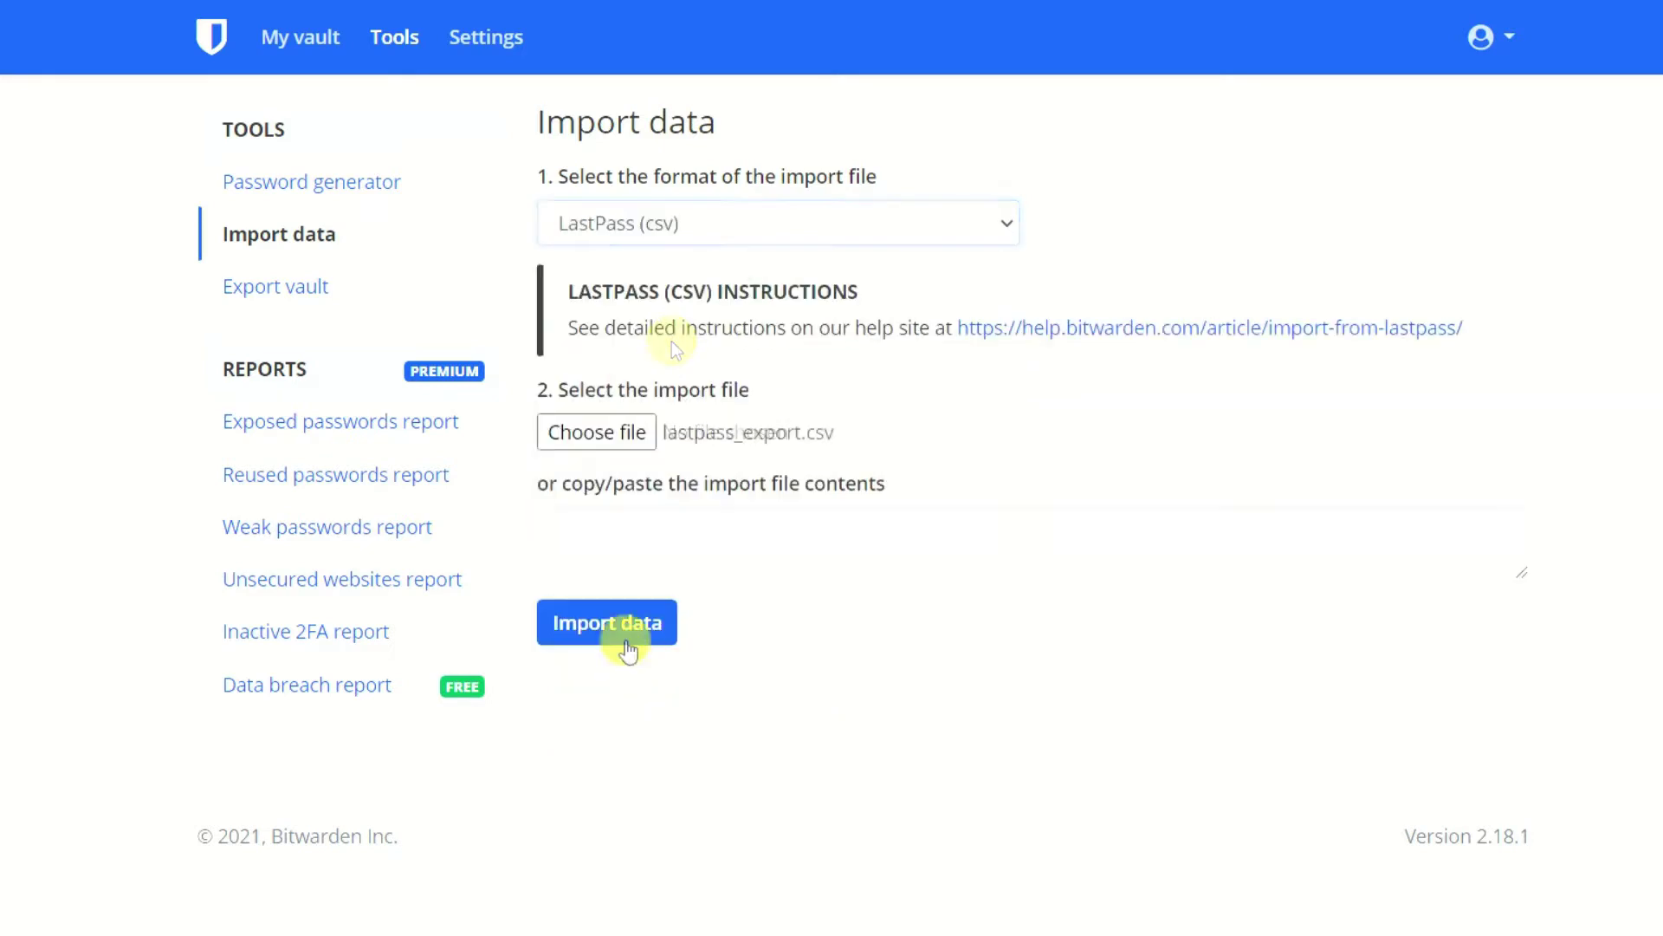
left_click(631, 623)
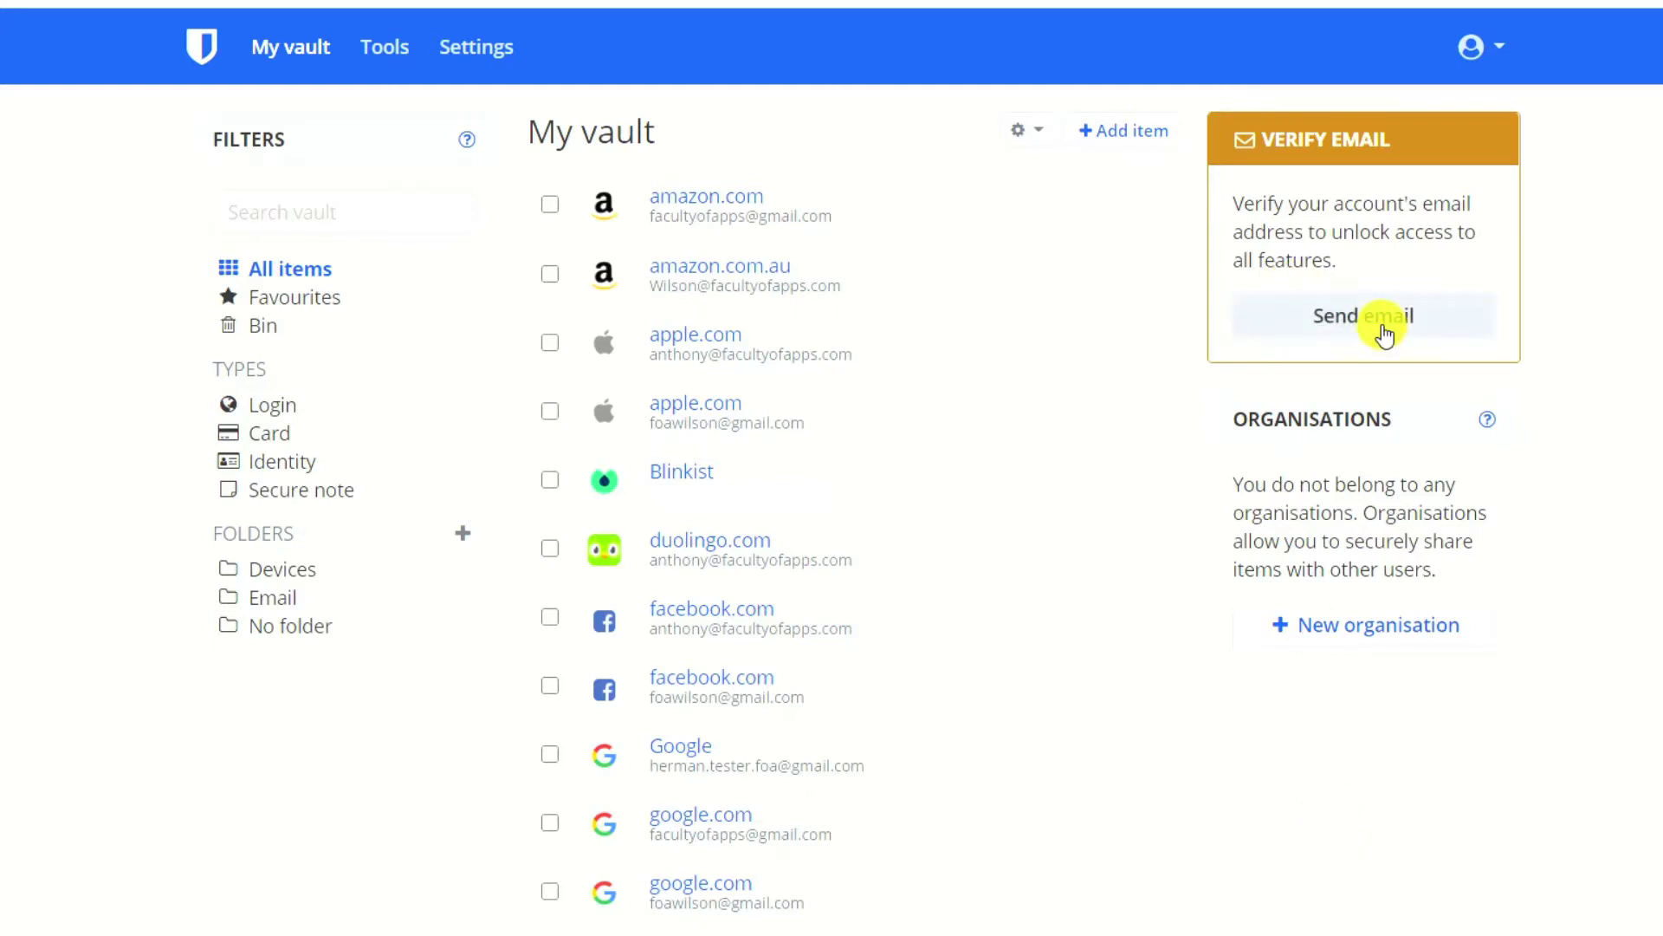
Send the verification email, confirm it from Gmail, and log back in with the master password.
left_click(1384, 334)
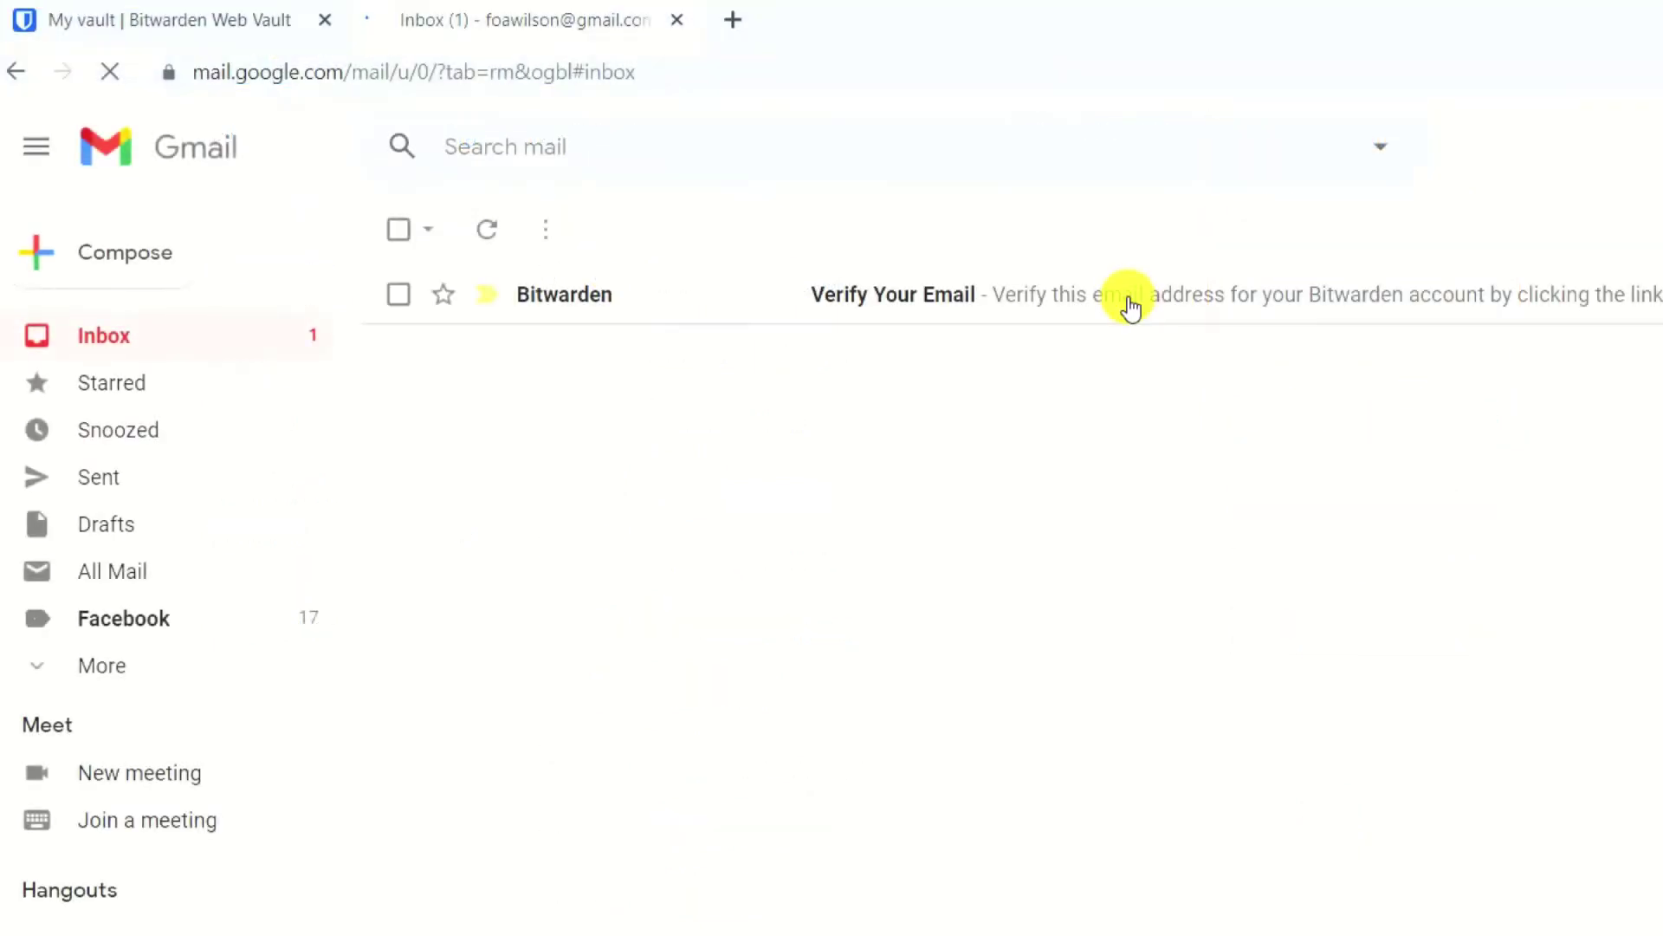
left_click(1130, 305)
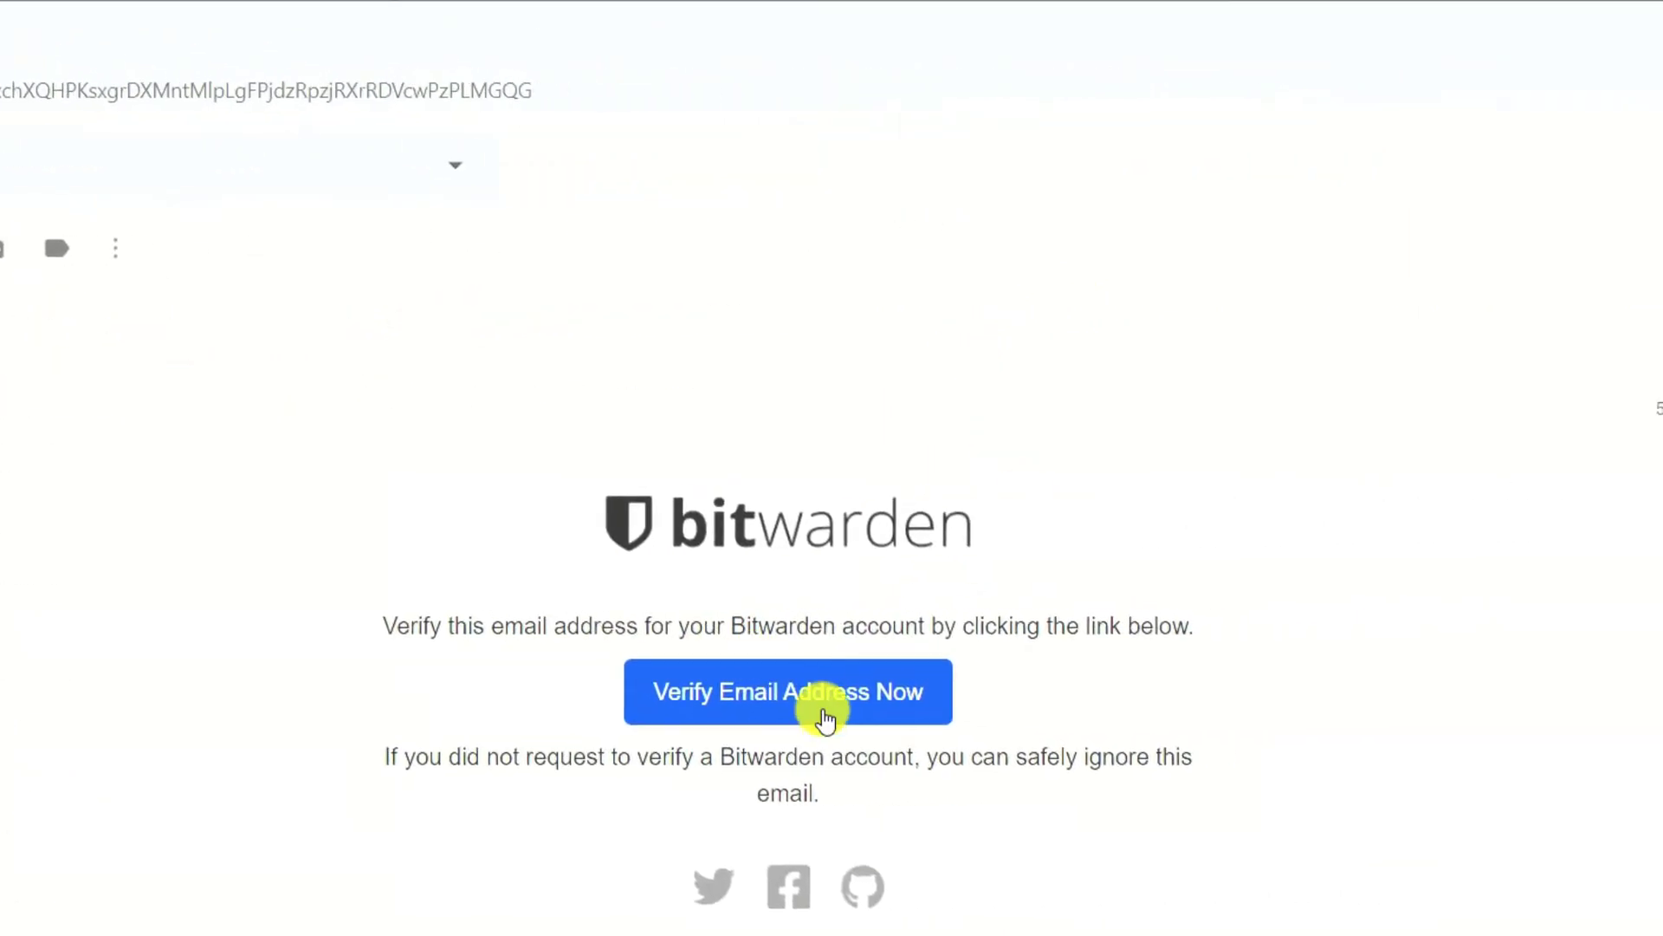
left_click(1282, 693)
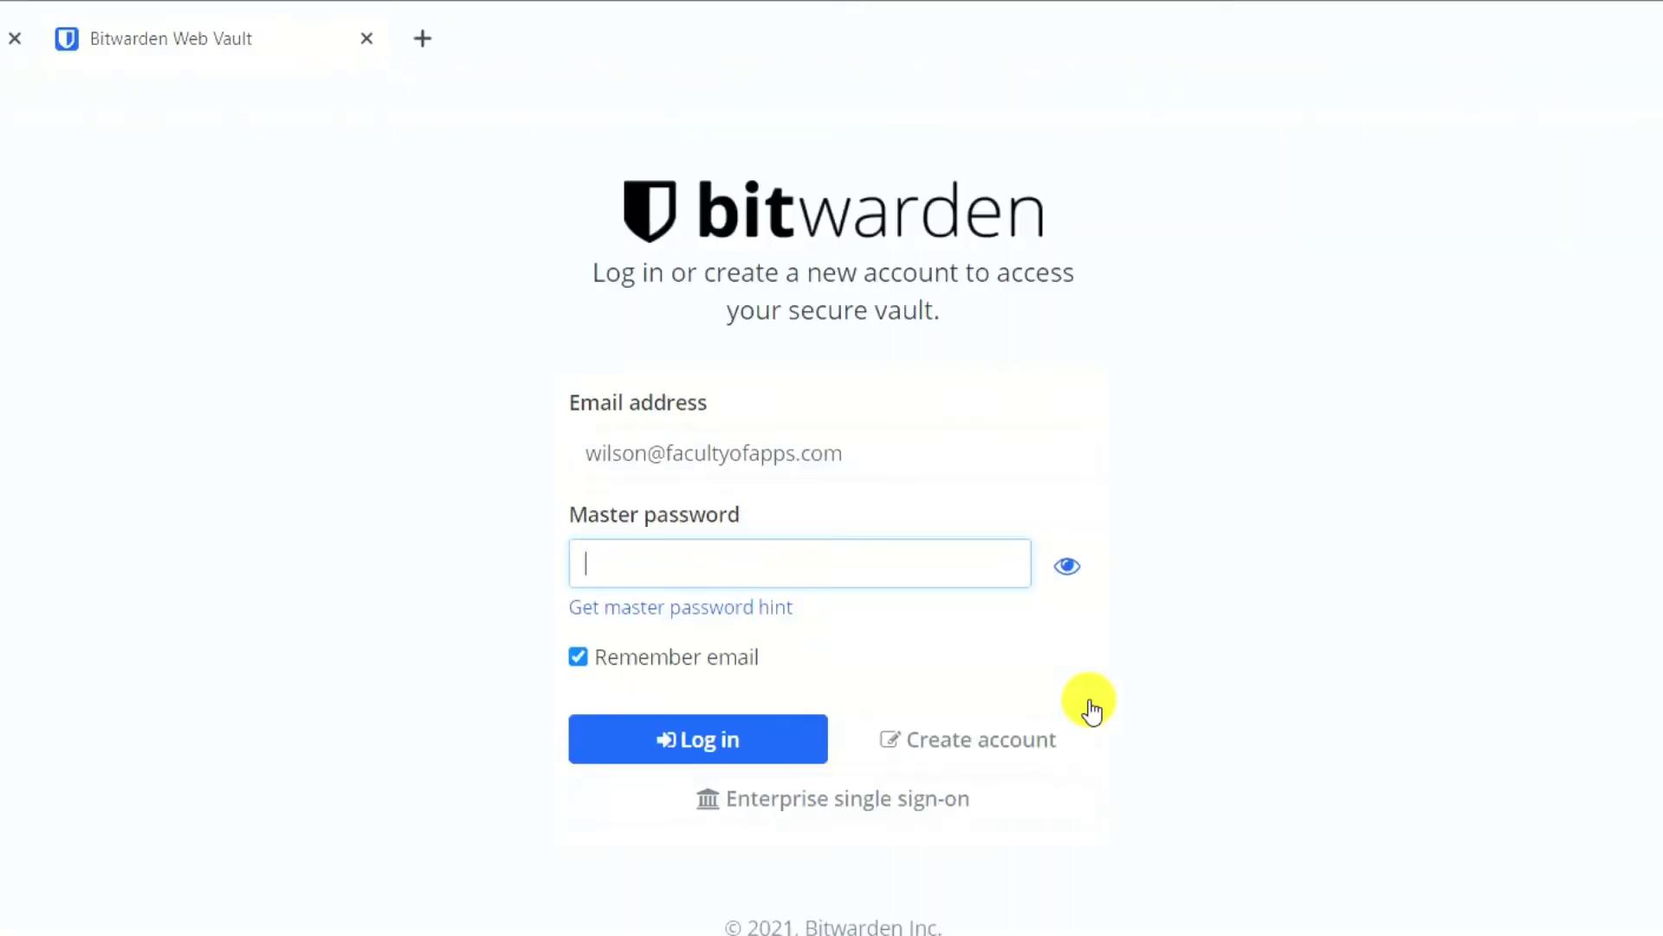
key("ctrl+v")
left_click(712, 742)
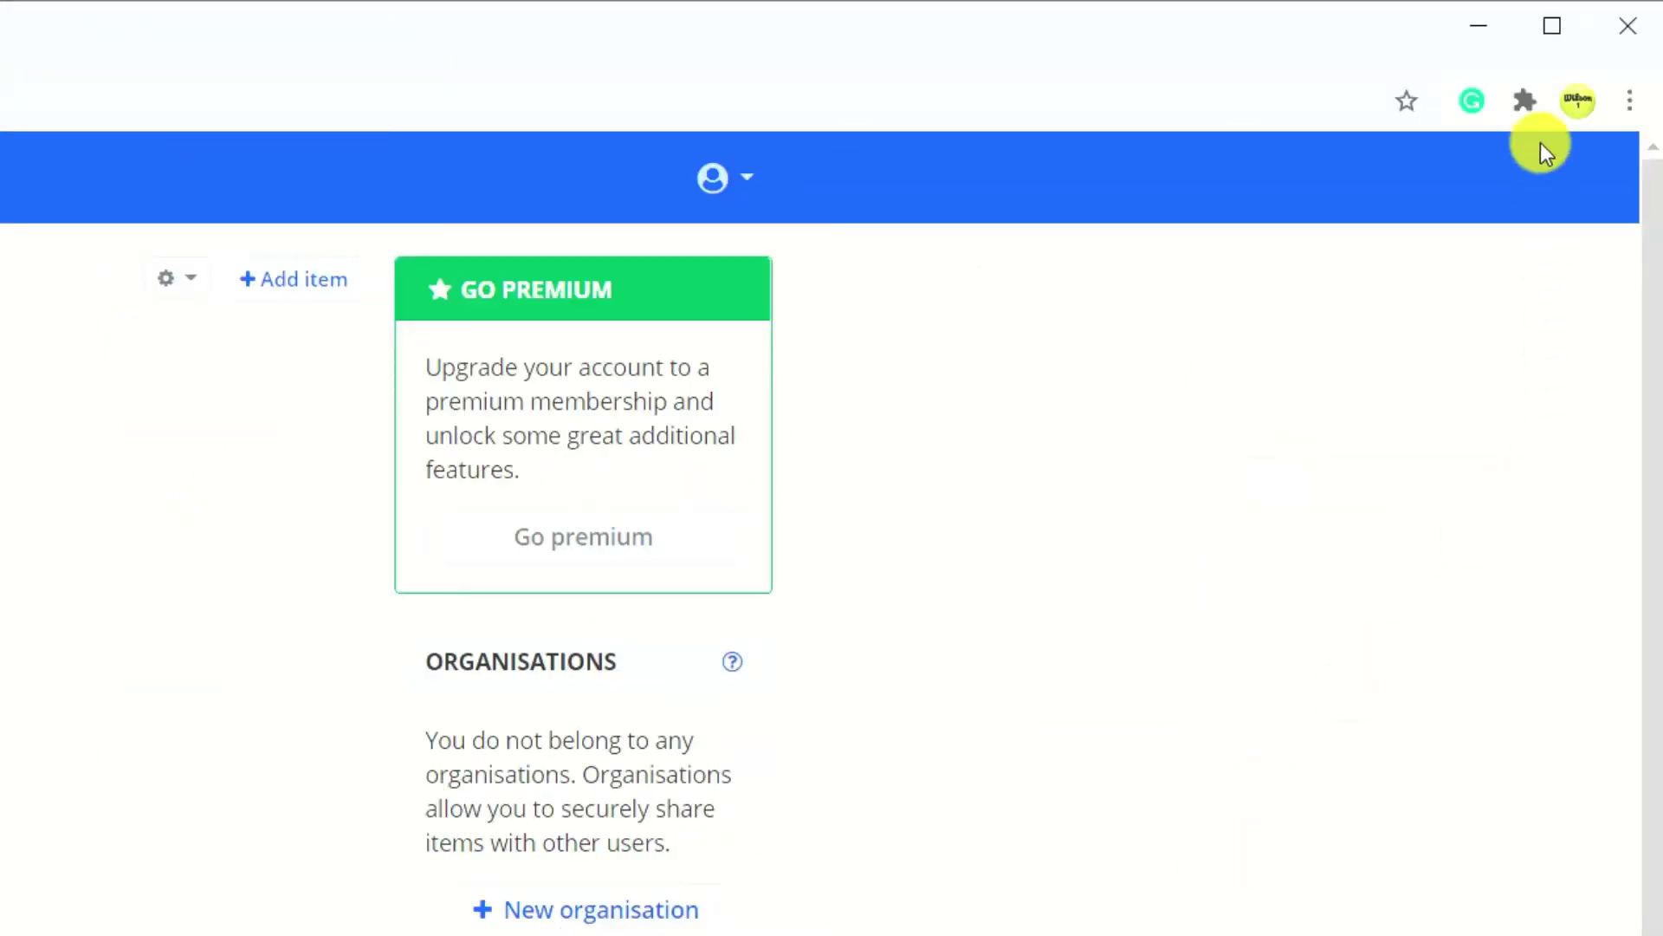
Add the Bitwarden - Free Password Manager extension to Chrome from the Chrome Web Store.
left_click(1526, 101)
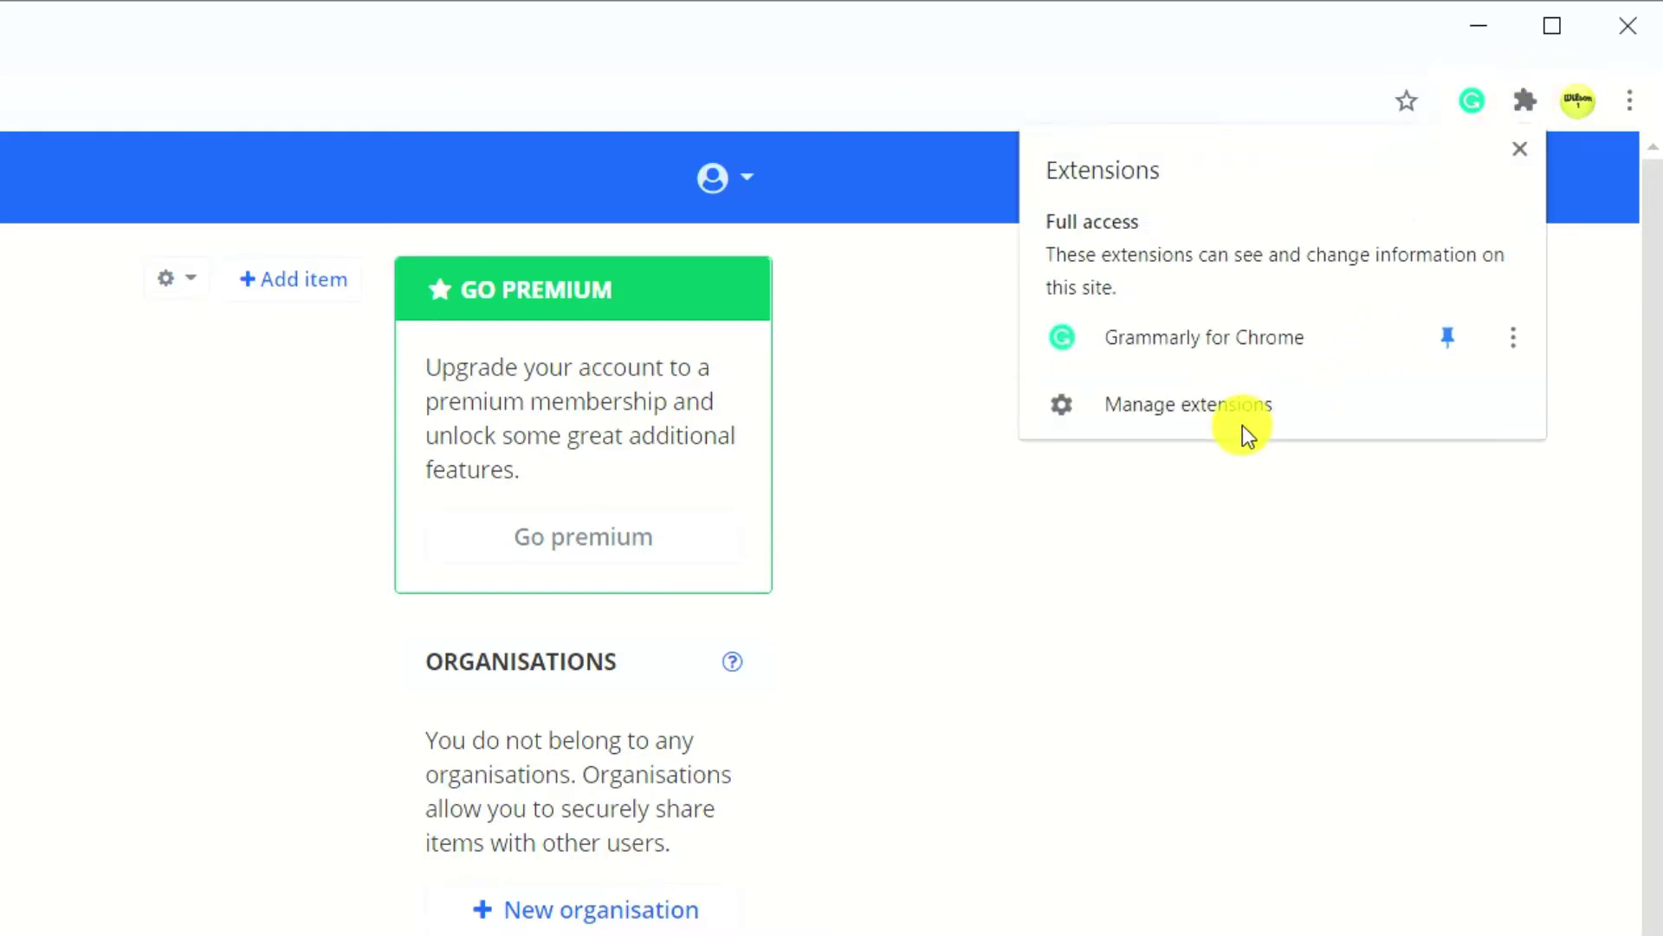
left_click(1629, 103)
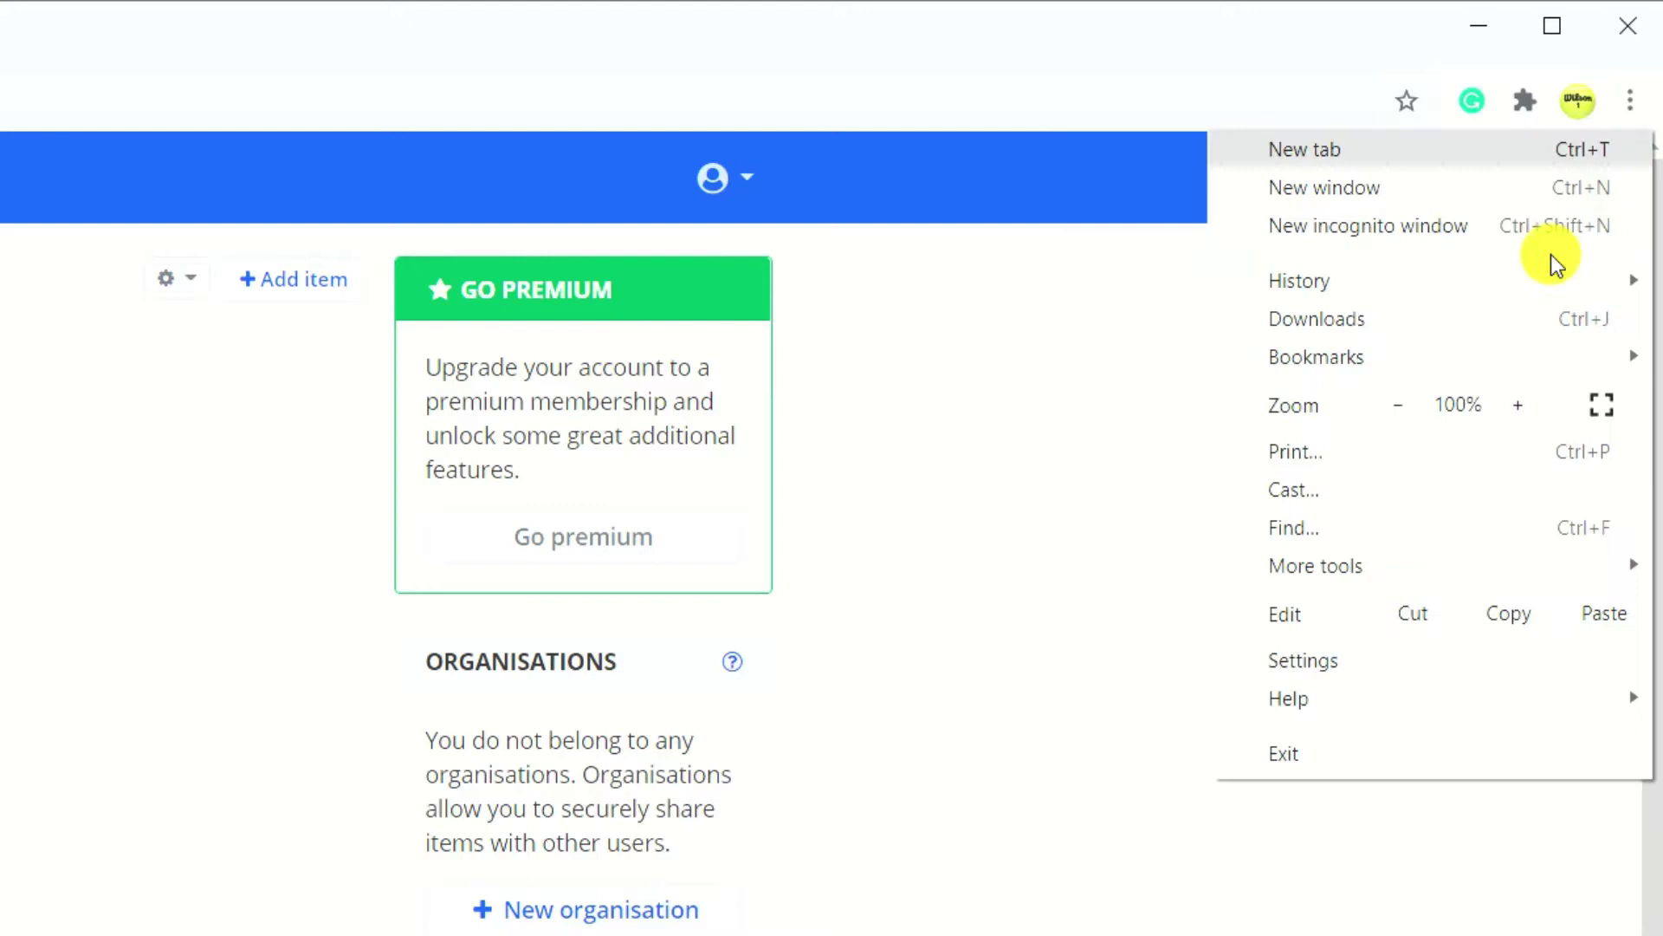
mouse_move(1460, 579)
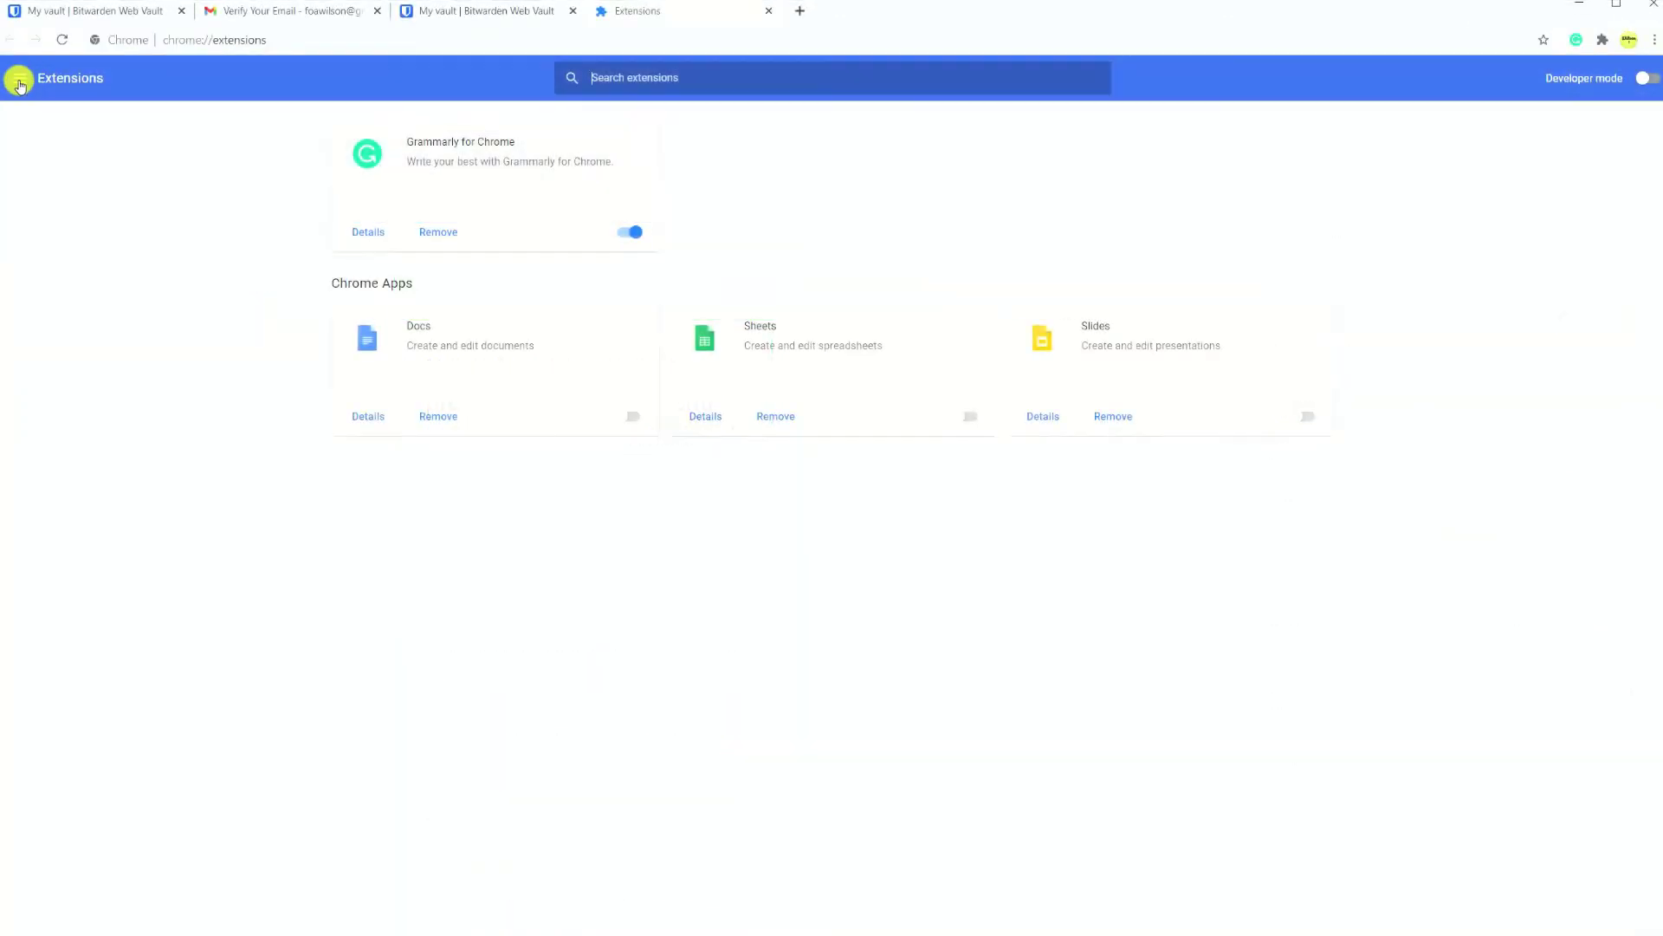
left_click(13, 78)
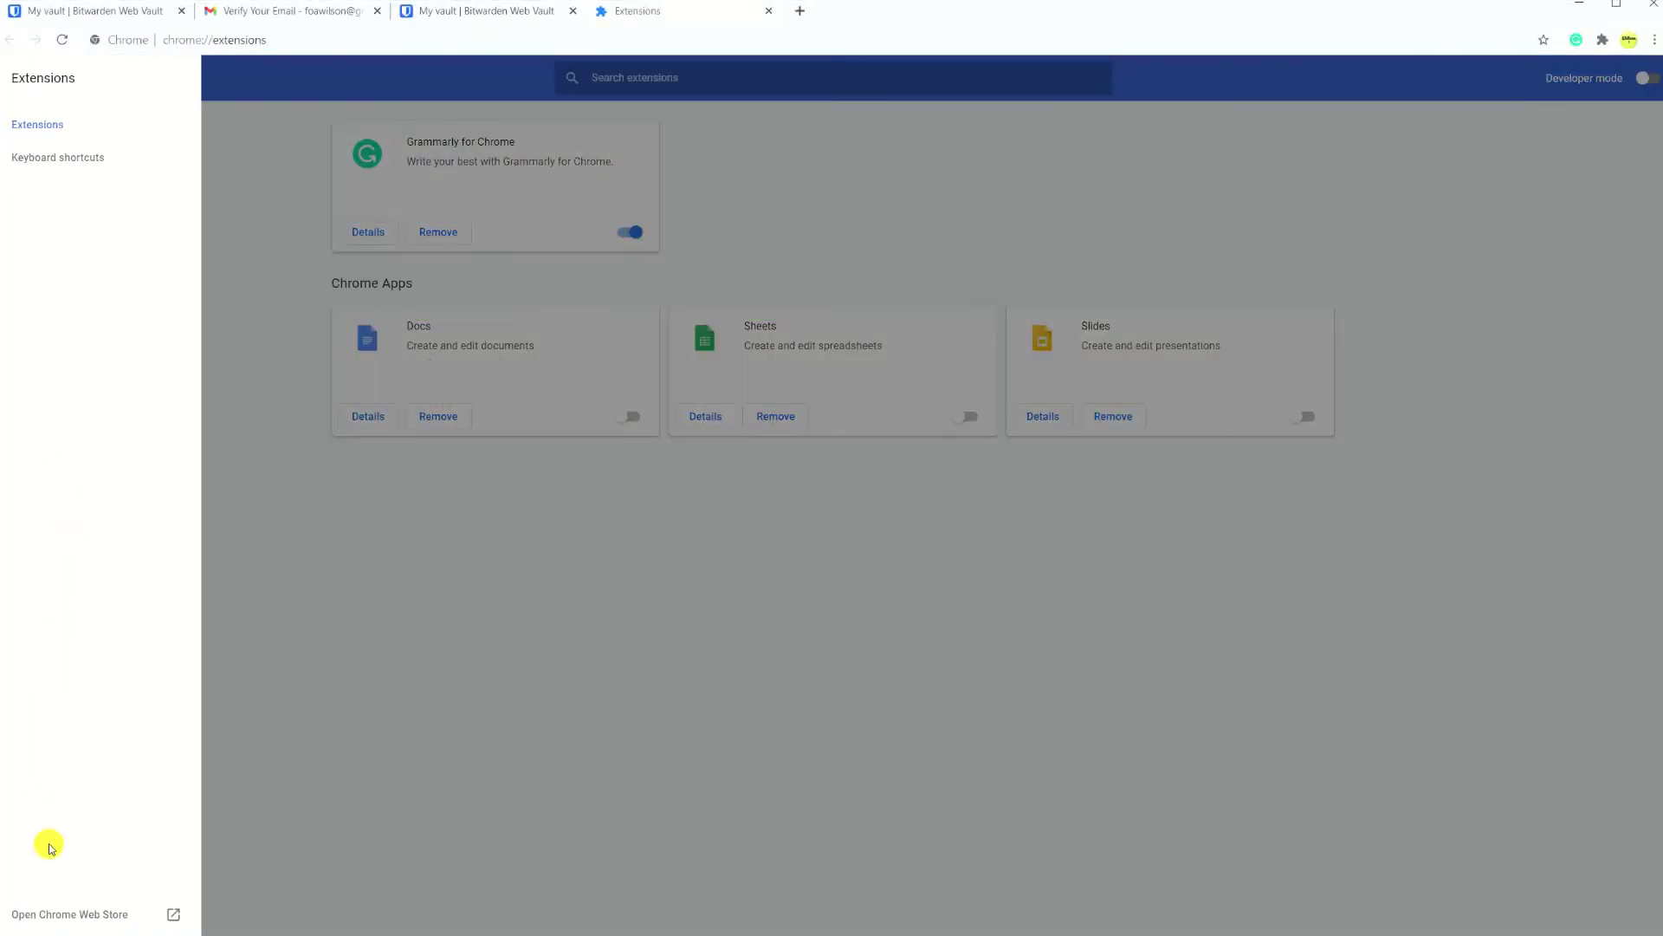
left_click(73, 914)
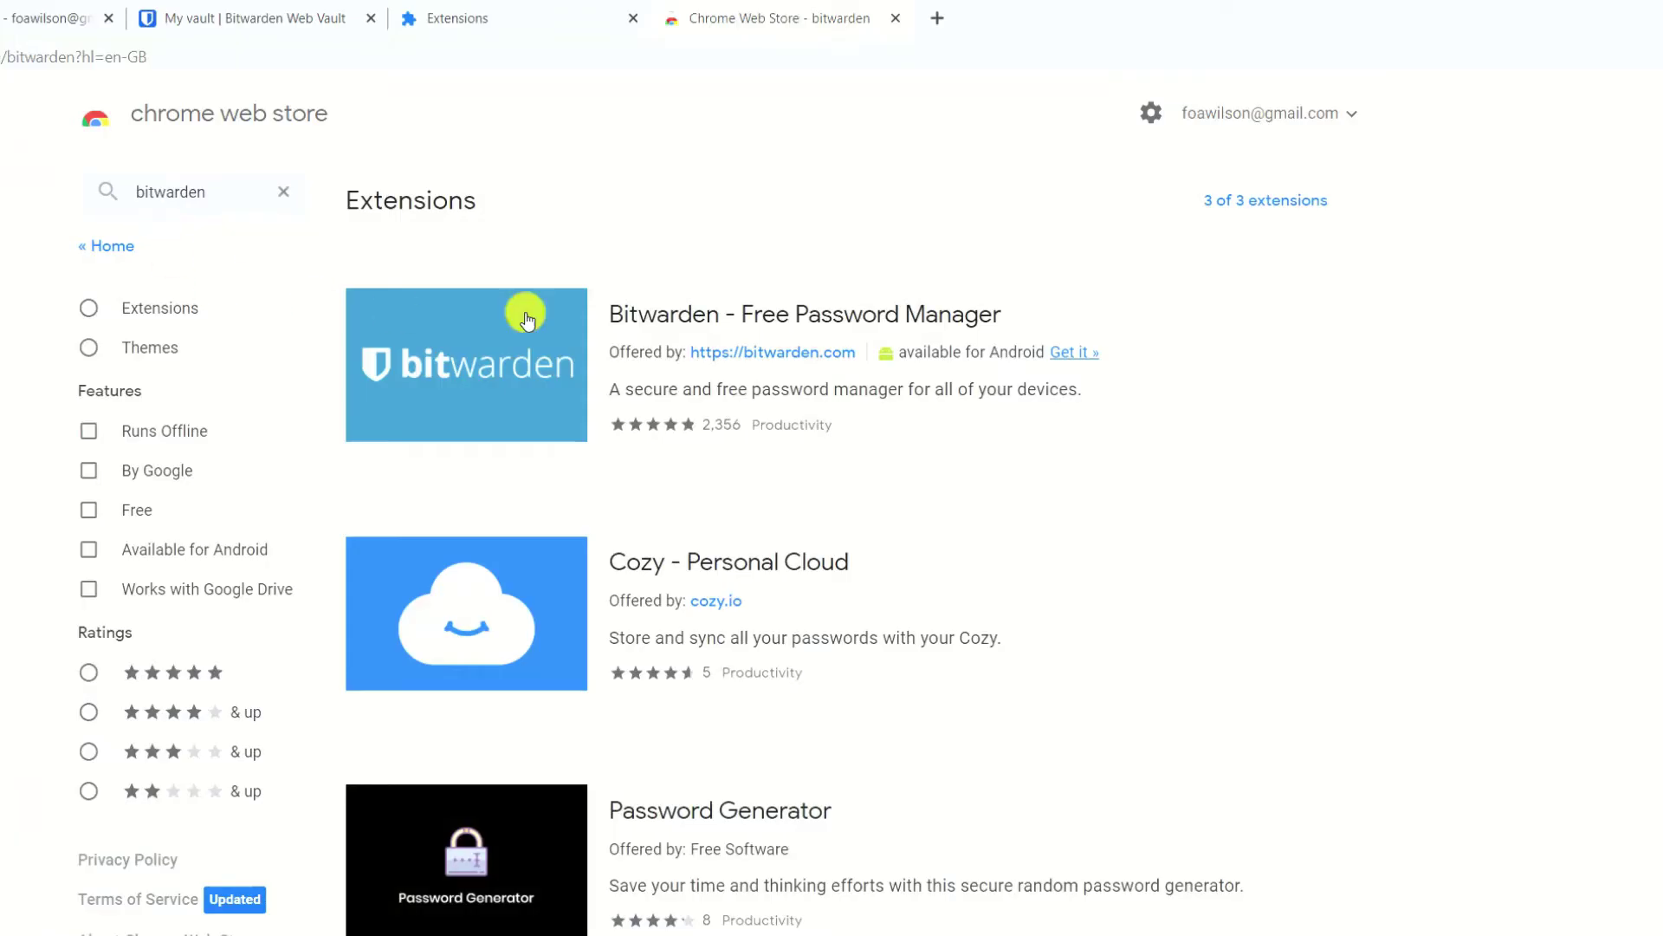
left_click(813, 321)
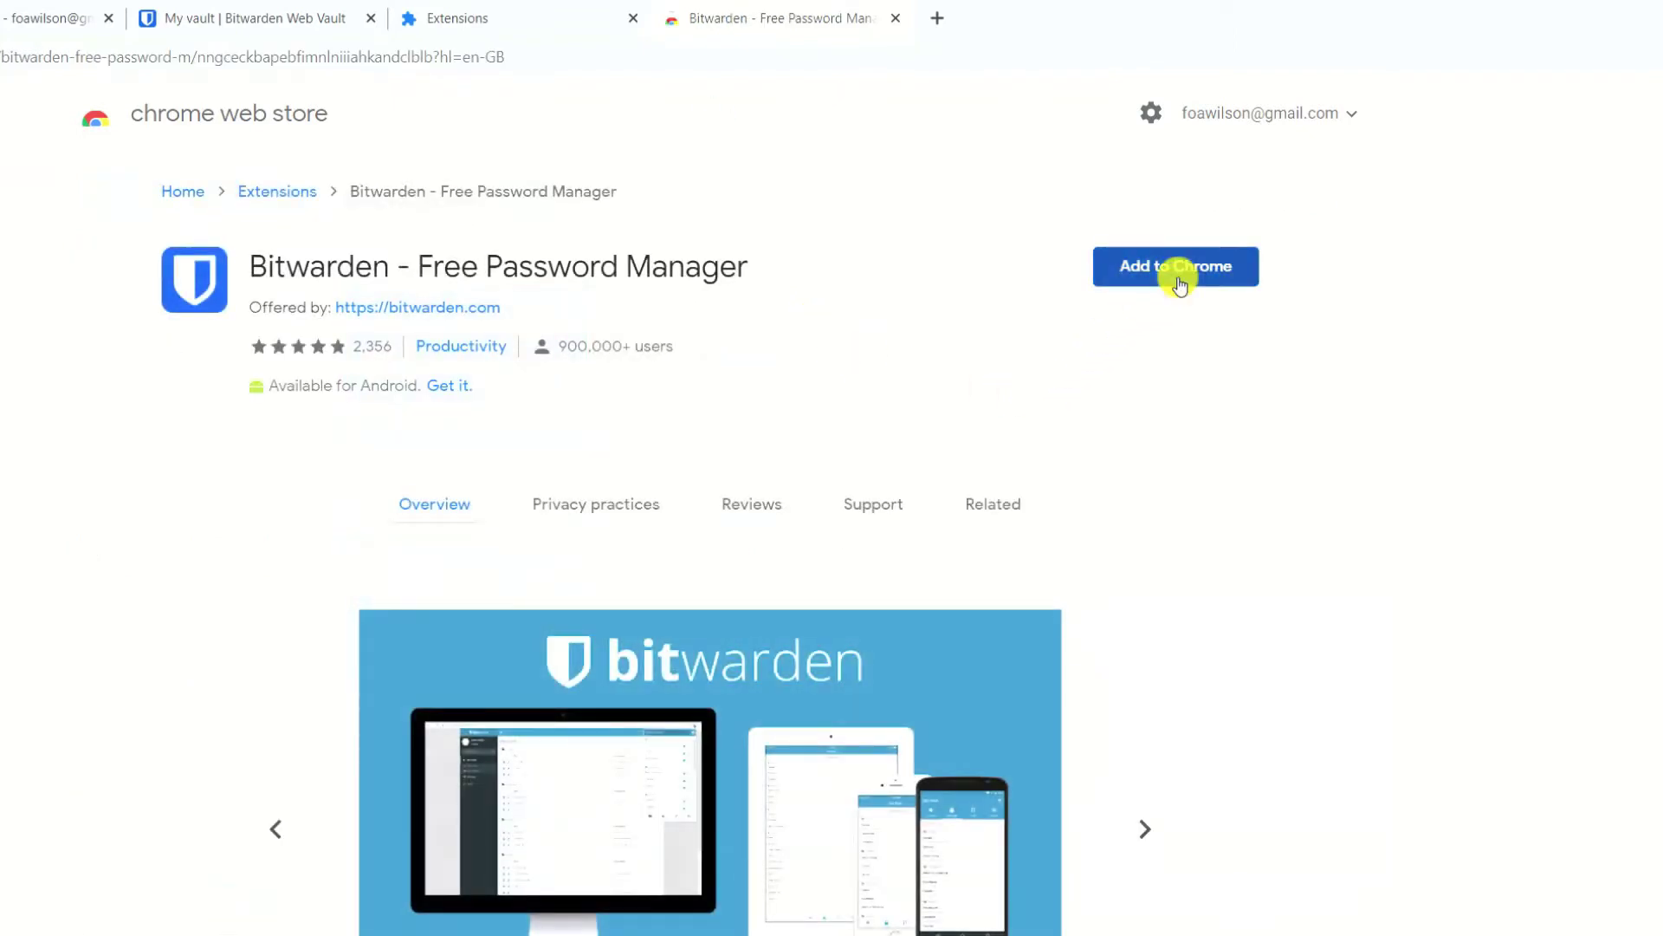
left_click(1179, 280)
left_click(774, 282)
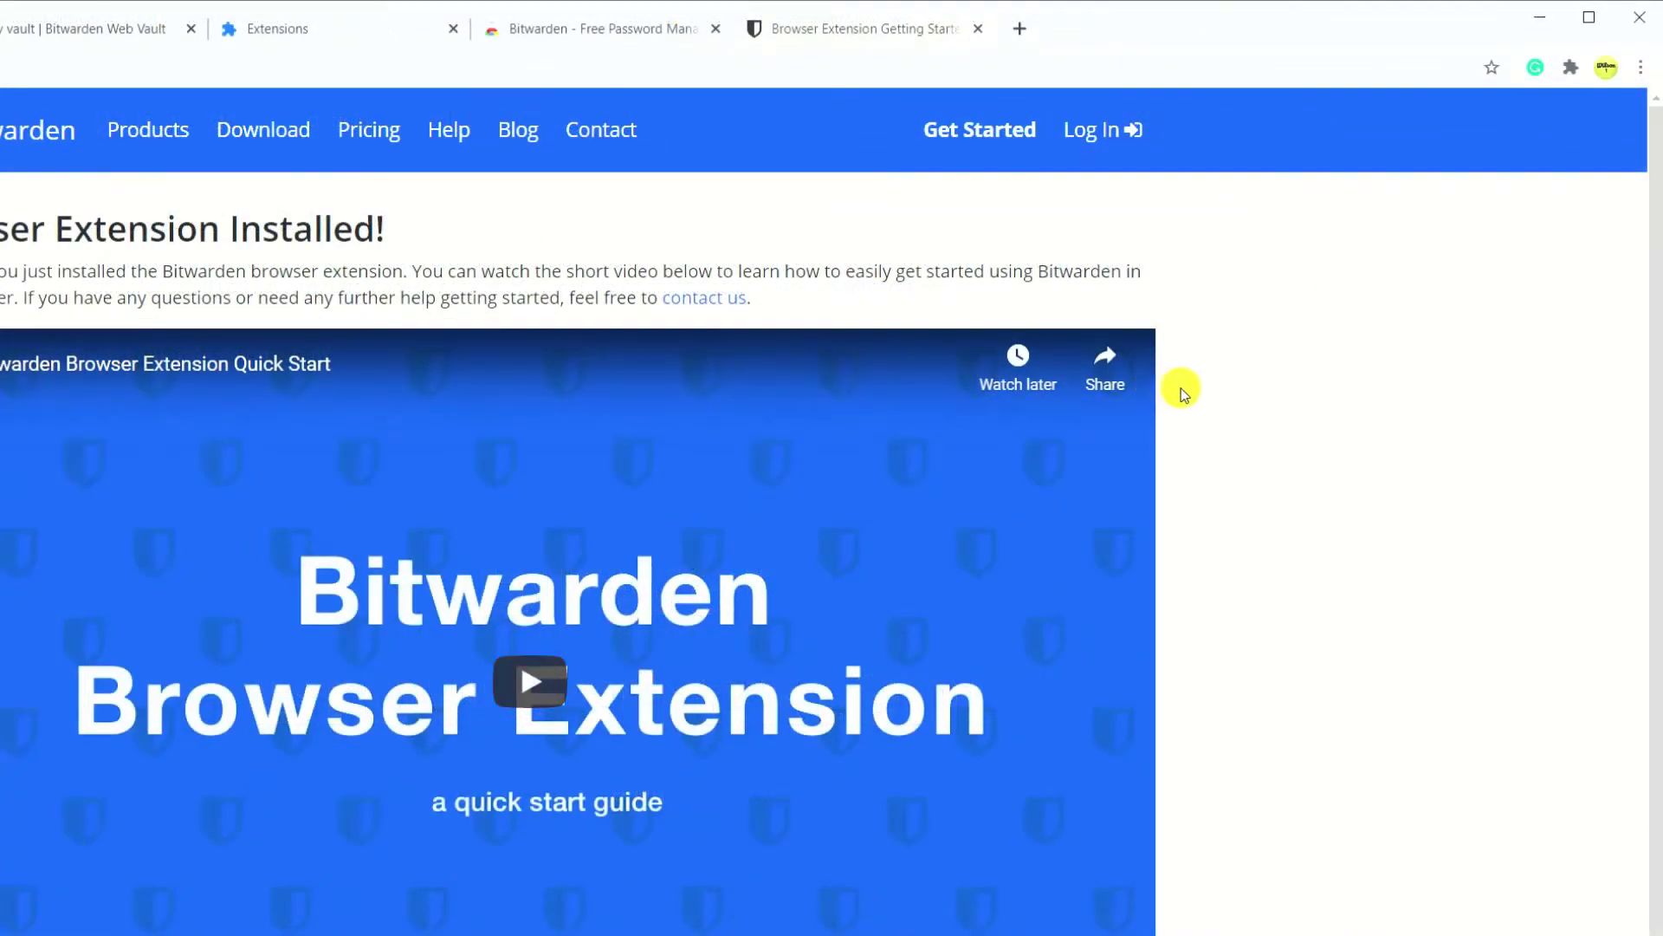
Pin Bitwarden to the toolbar and log in to the extension with the account email and master password.
left_click(1571, 67)
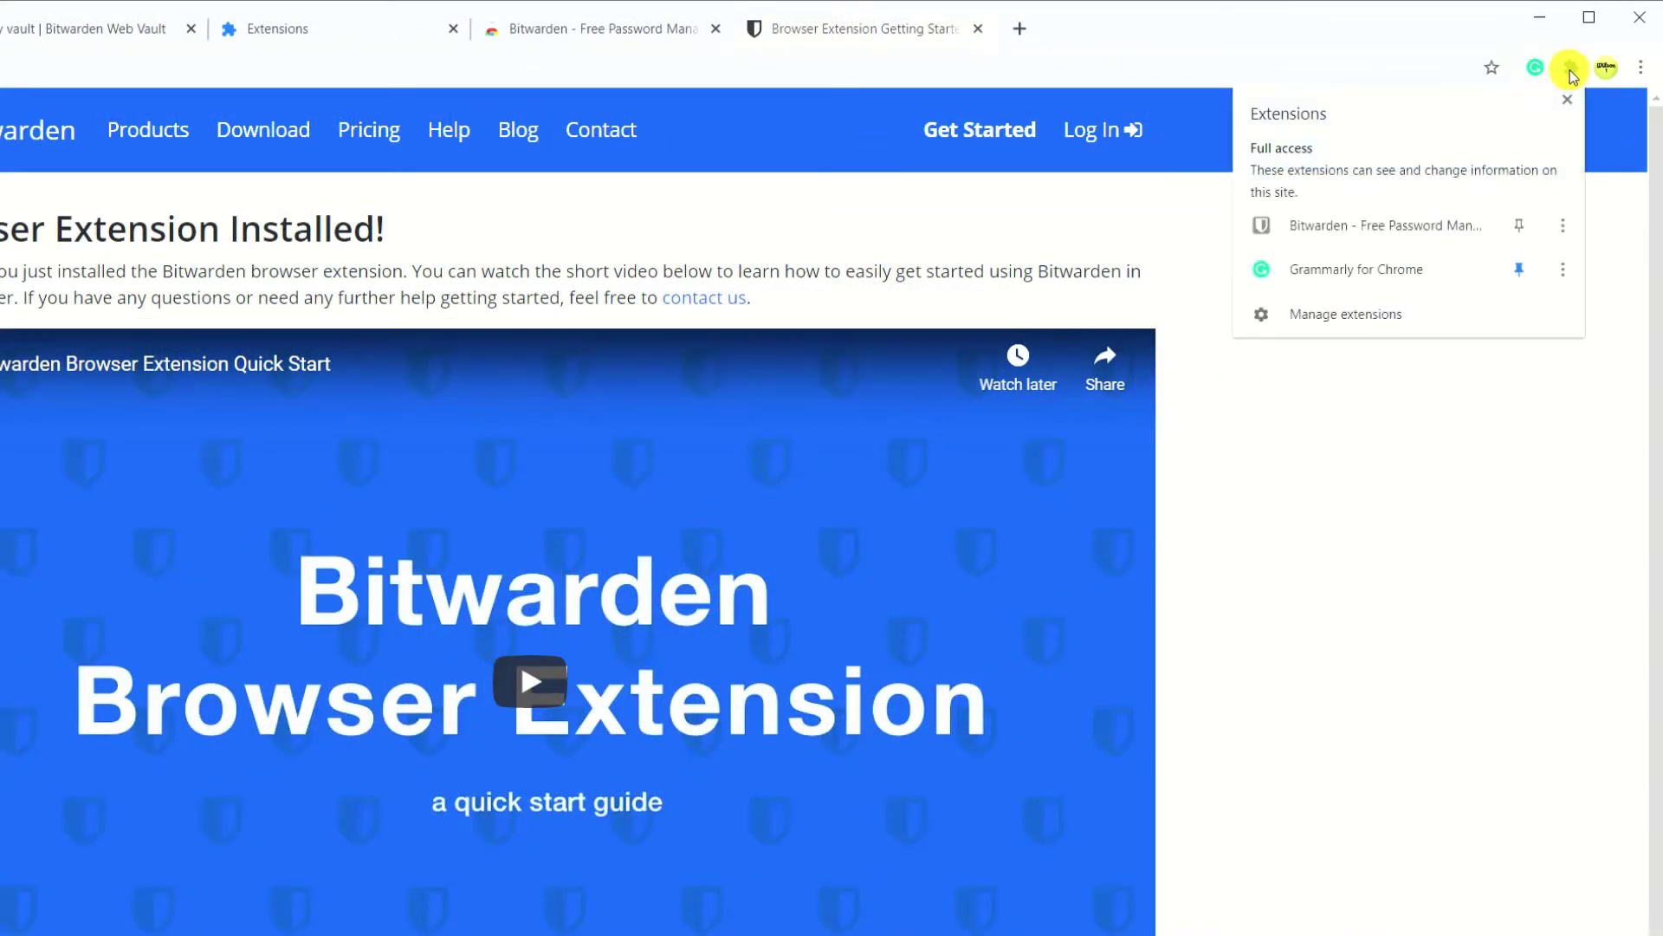
left_click(1518, 225)
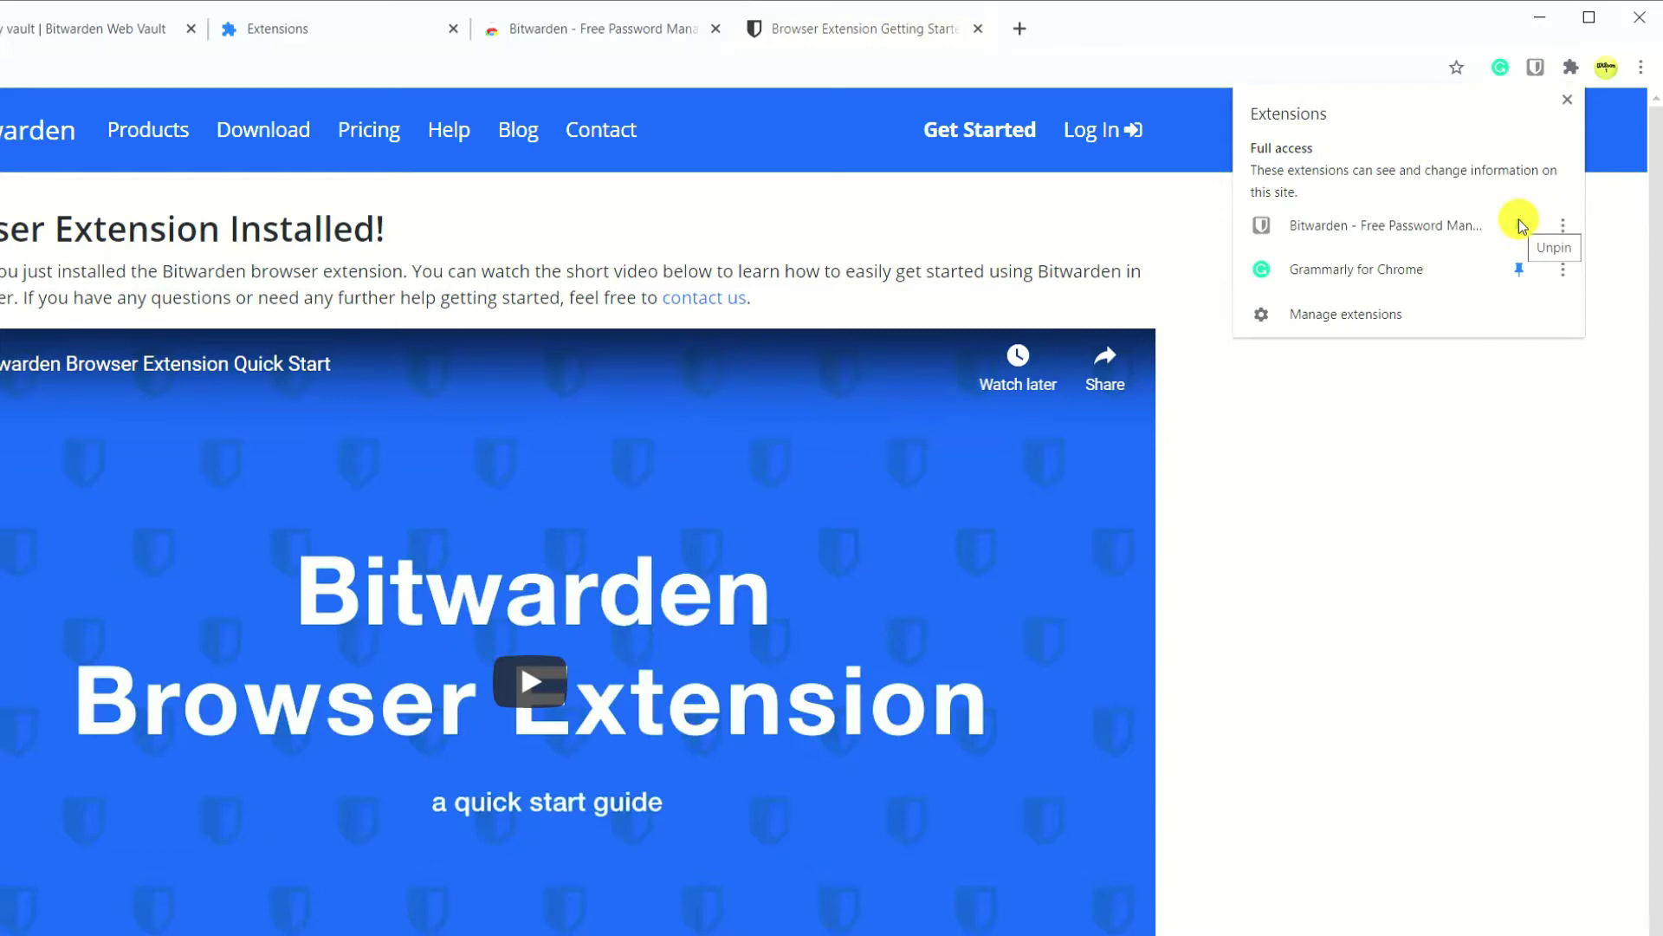
left_click(1535, 67)
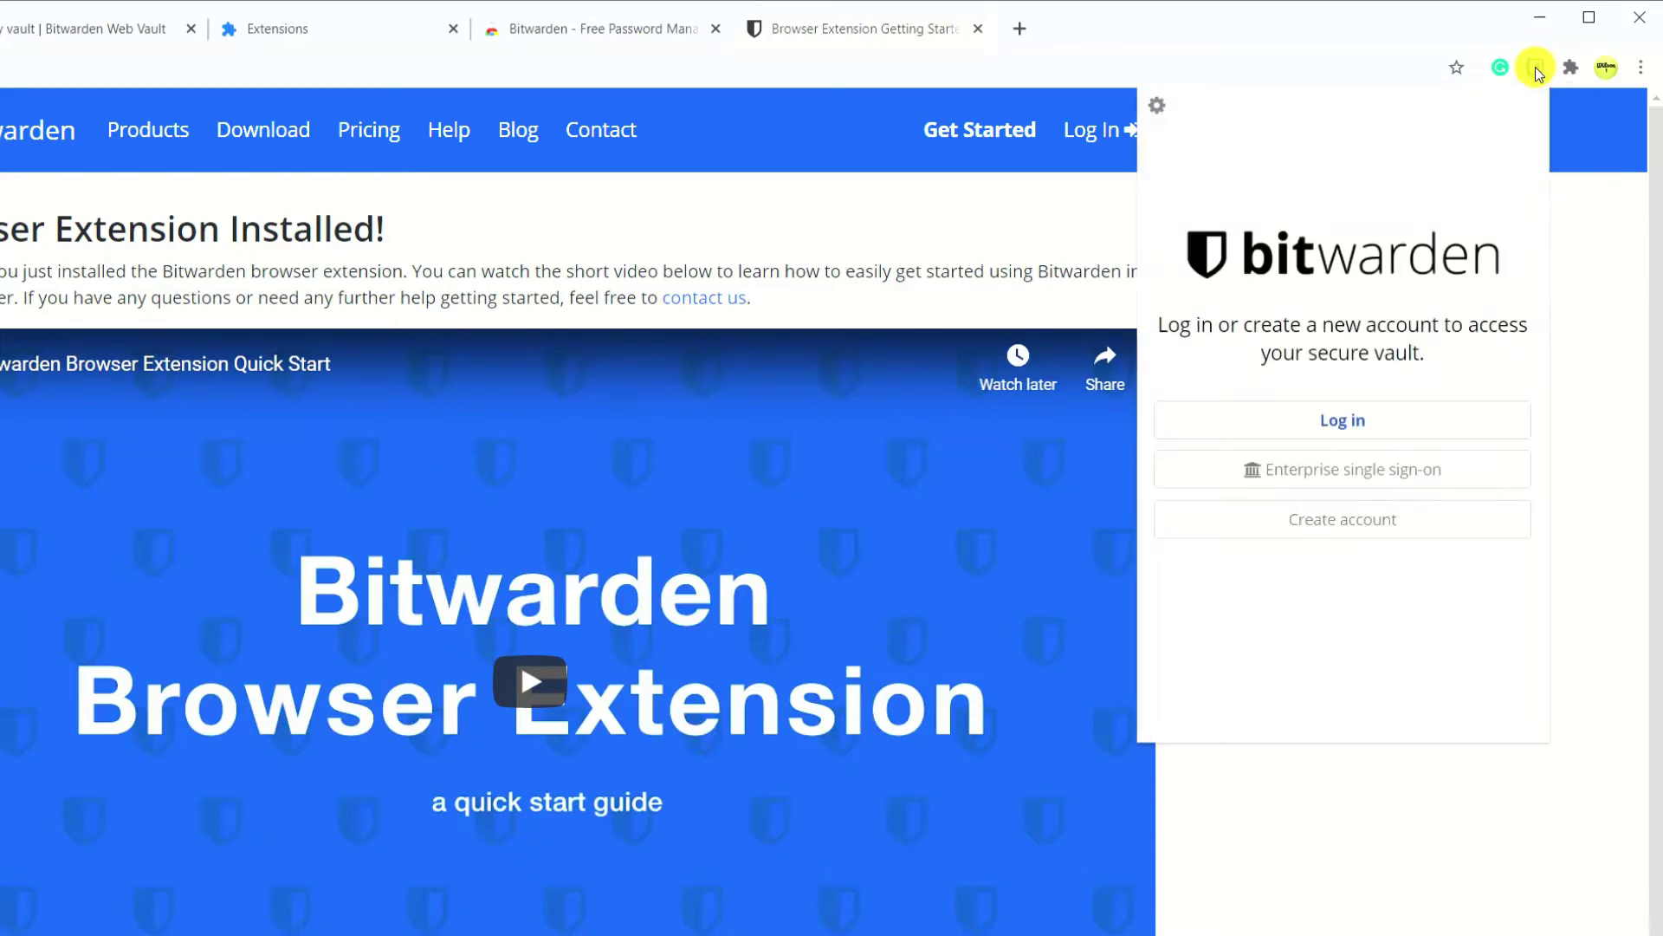
left_click(1354, 422)
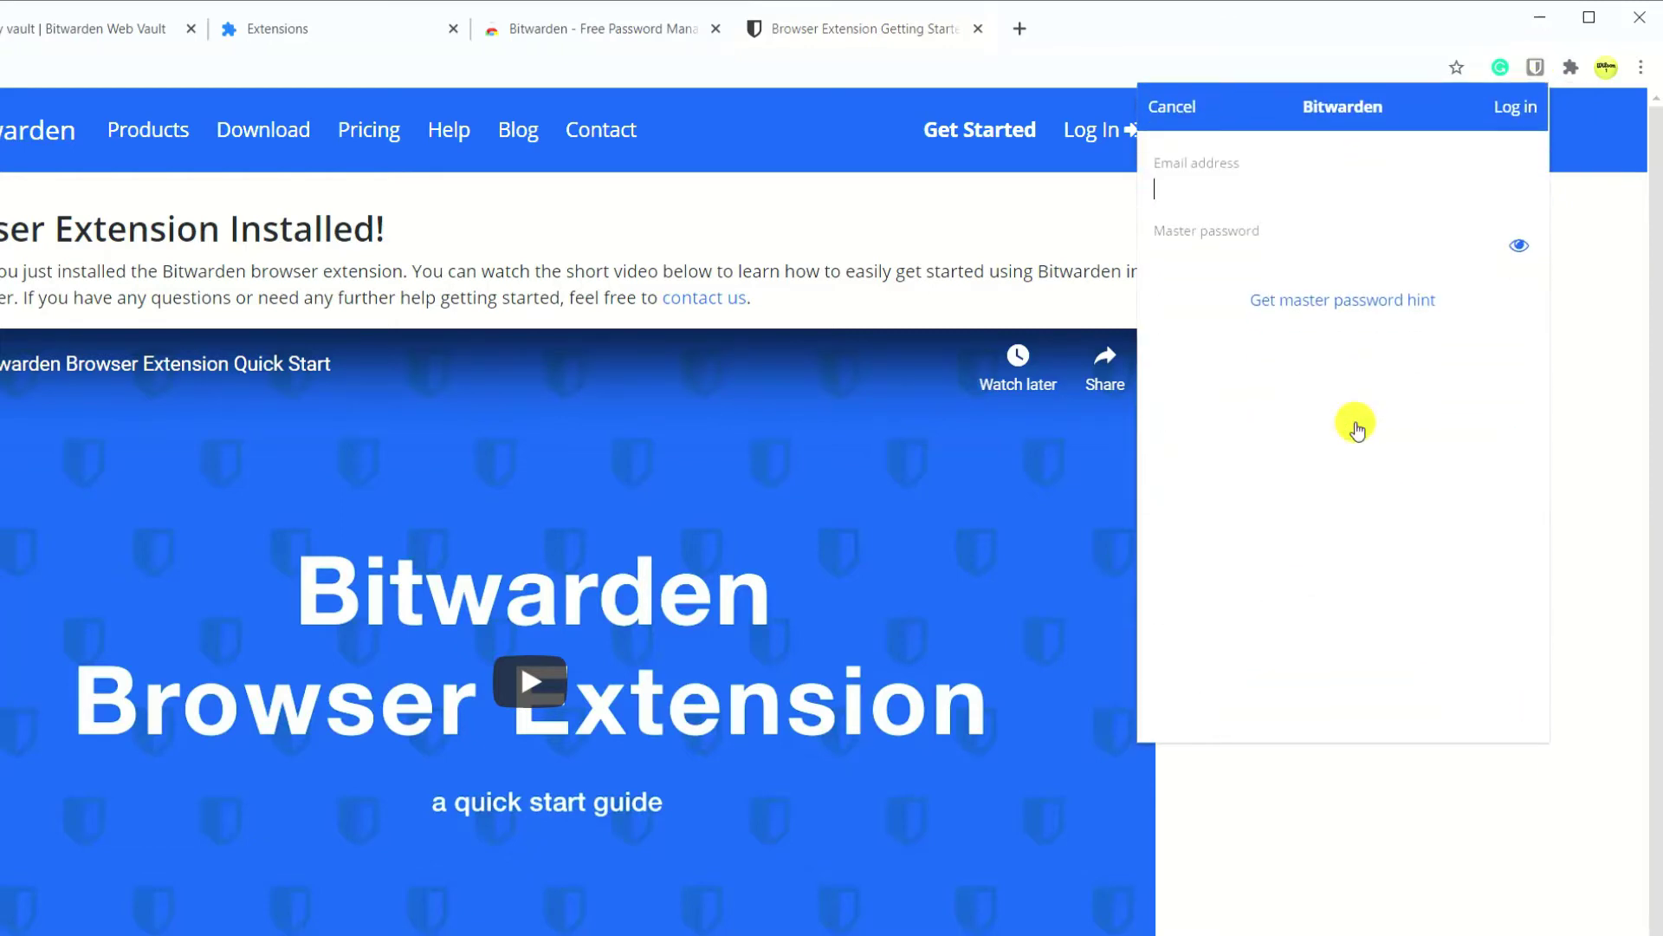
key("Tab")
type("**************")
left_click(1516, 107)
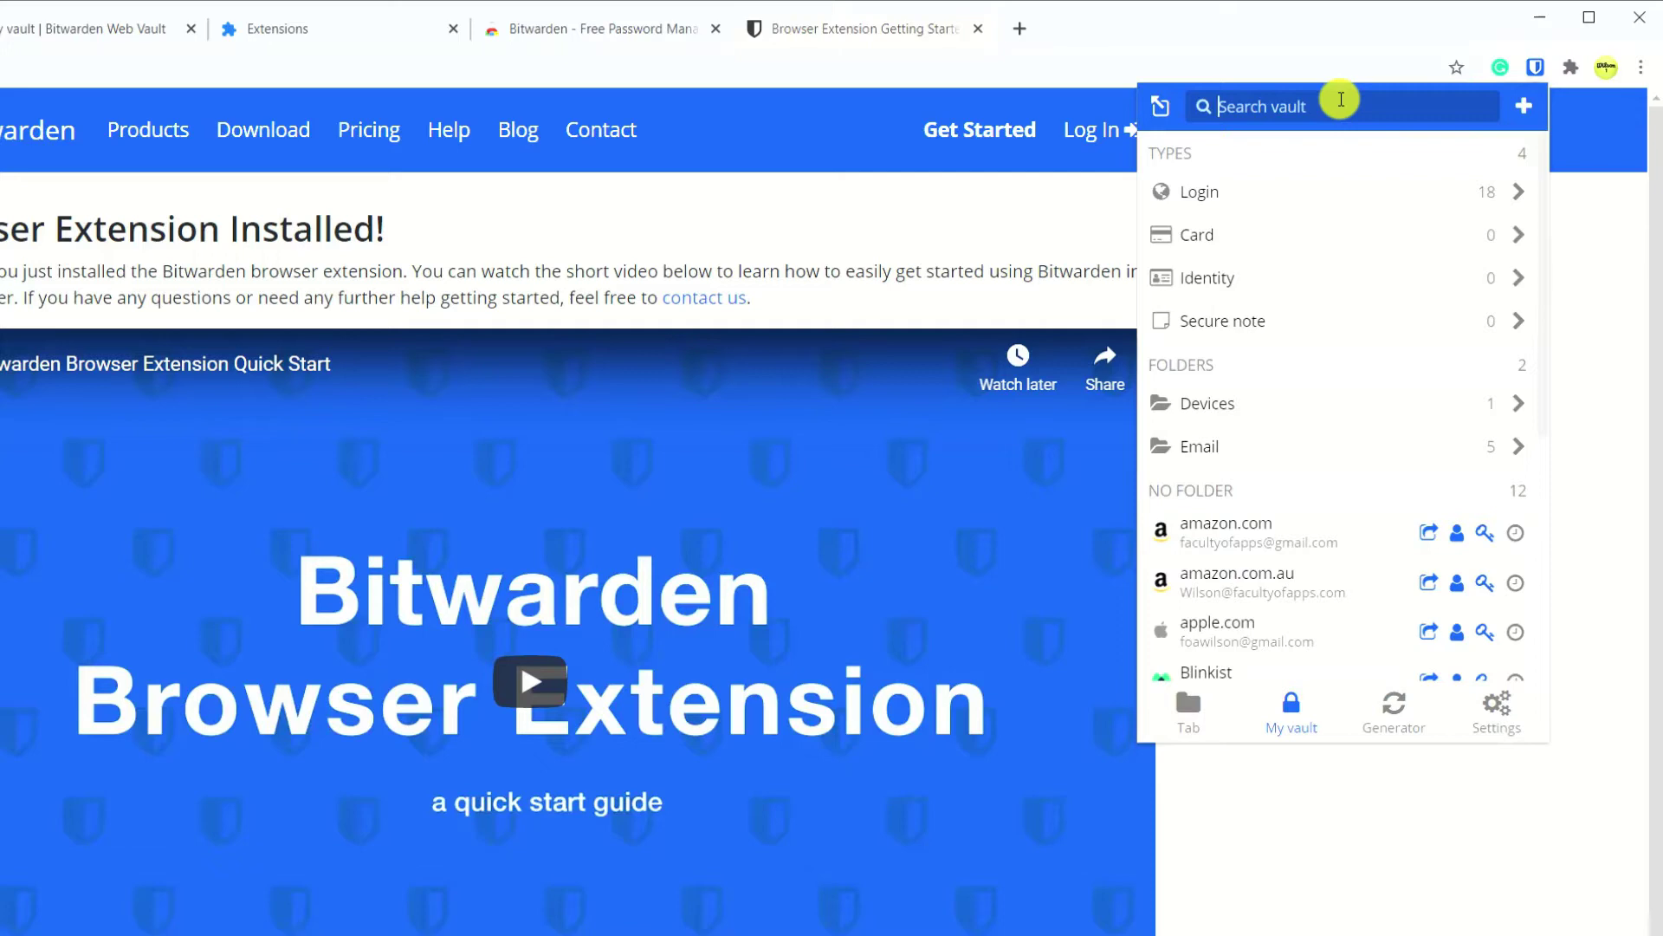
Keep vault timeout On browser restart, enable Unlock with PIN, and drop the master-password-on-restart requirement.
left_click(1496, 714)
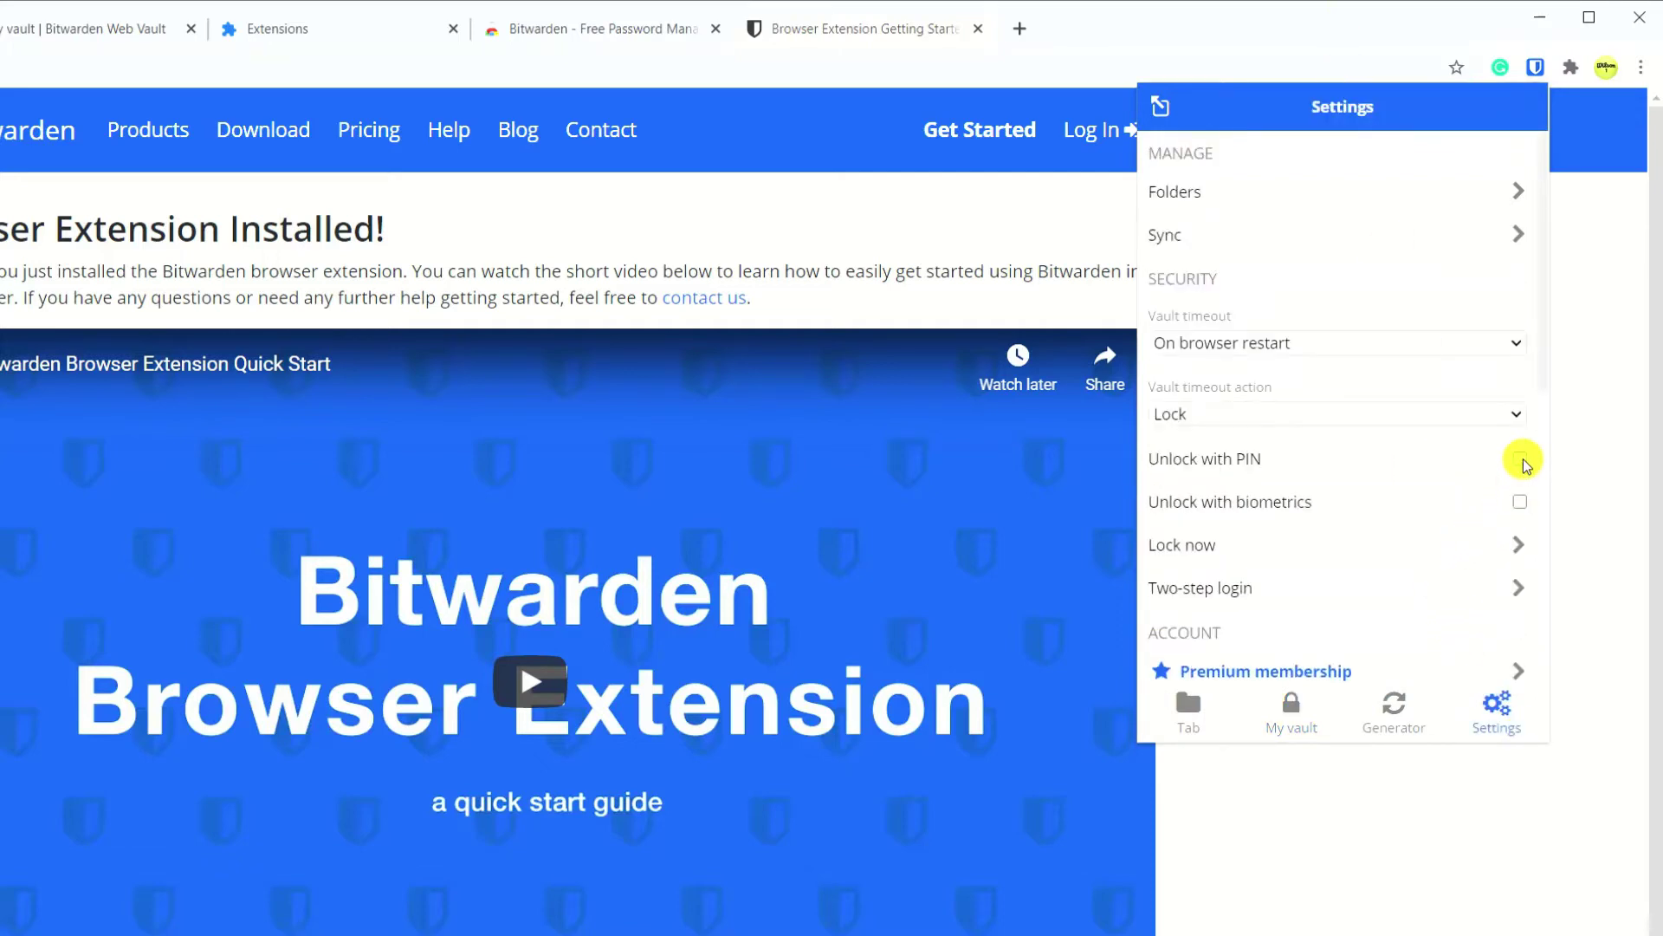
left_click(1518, 345)
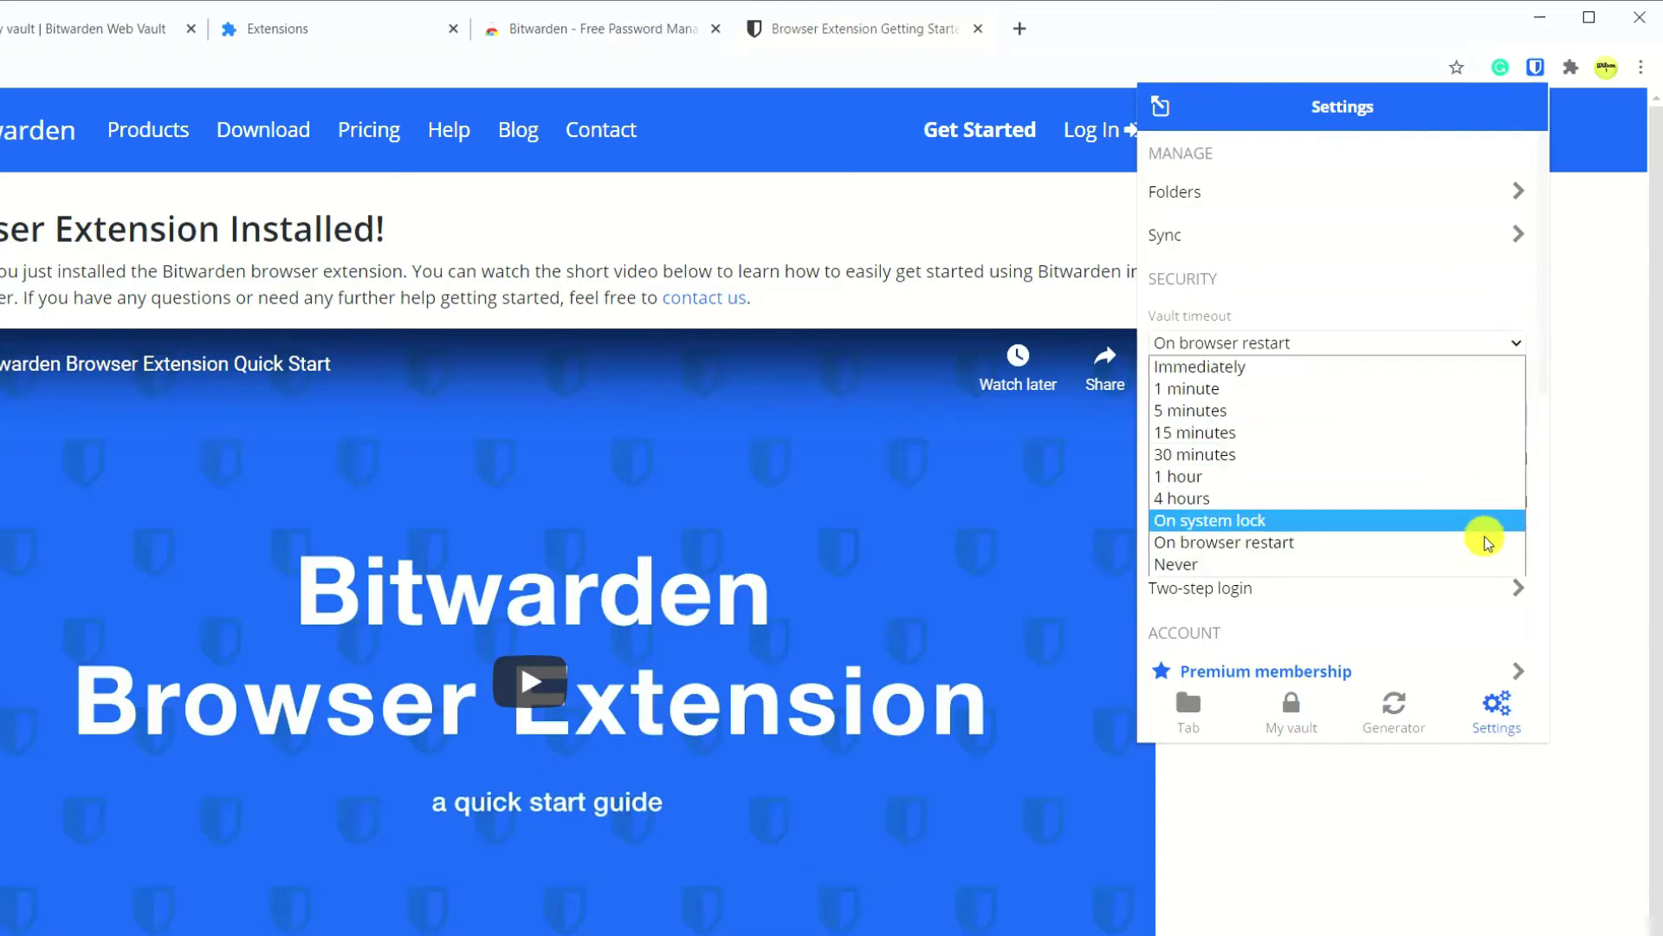
left_click(1487, 546)
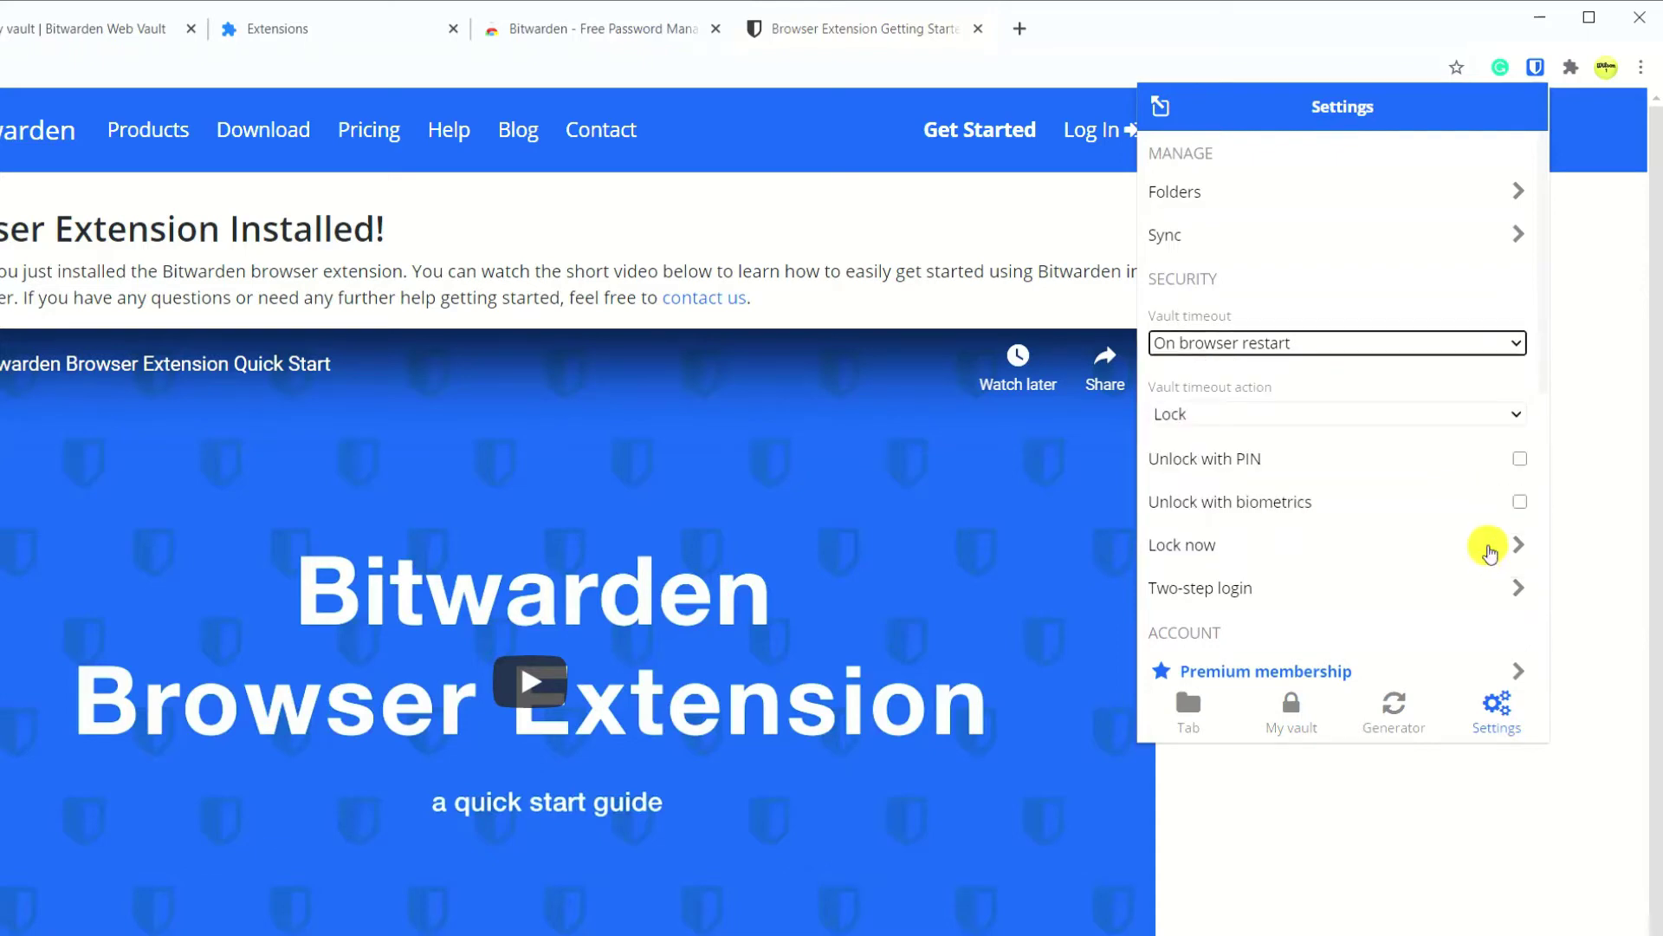
left_click(1521, 459)
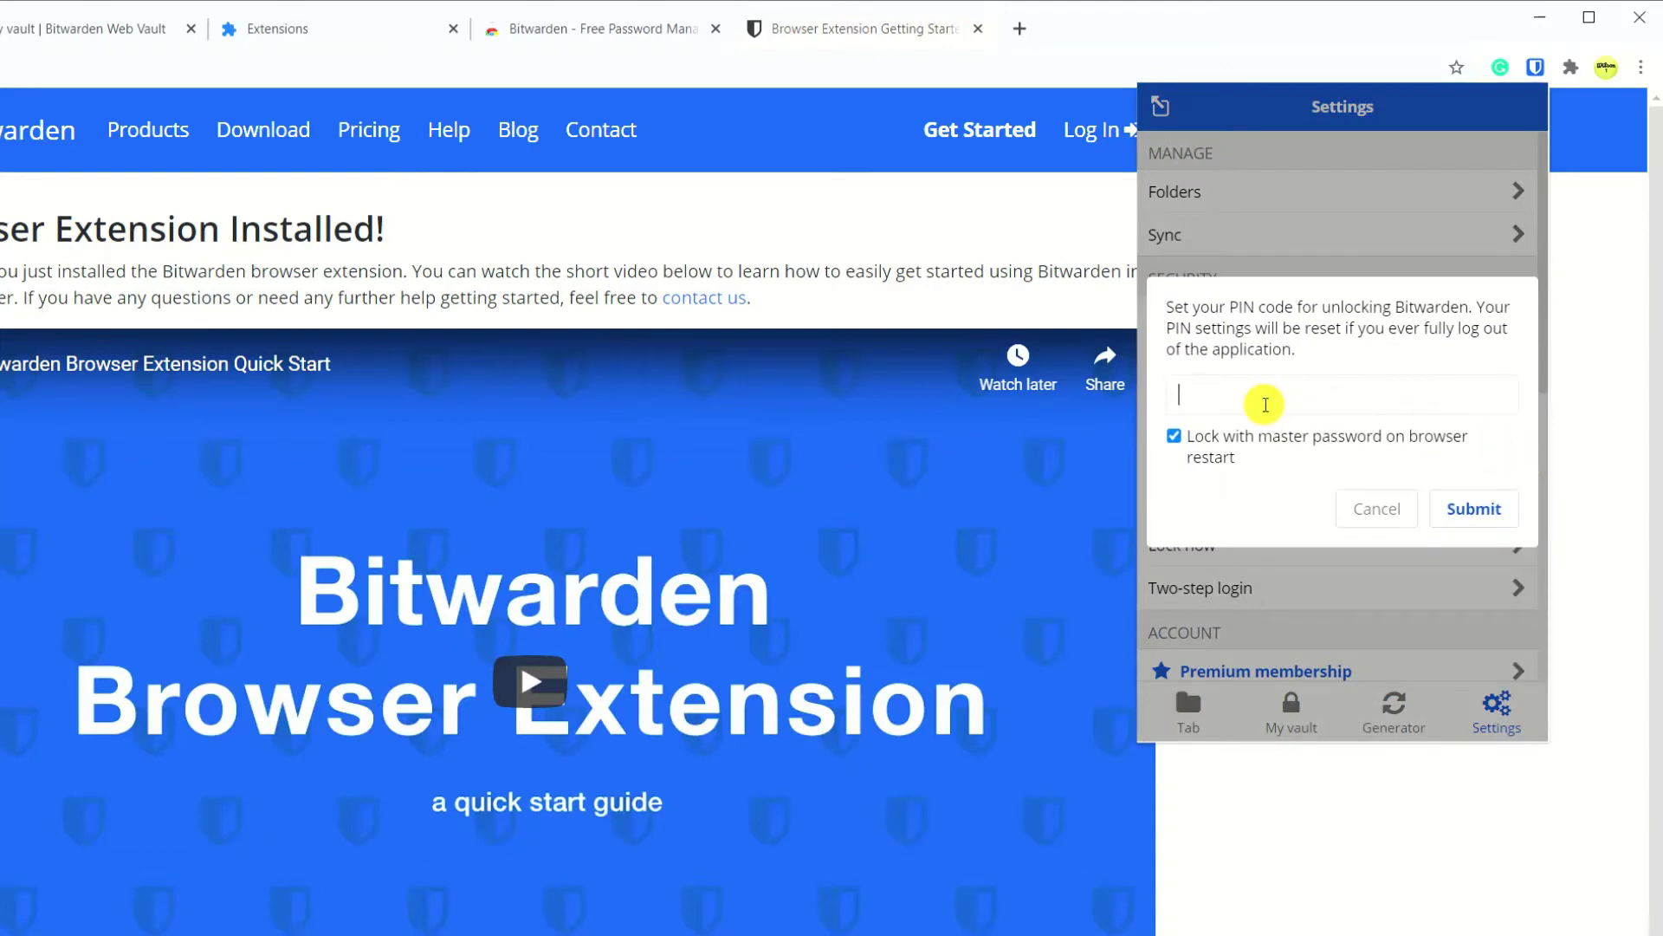
type("123456")
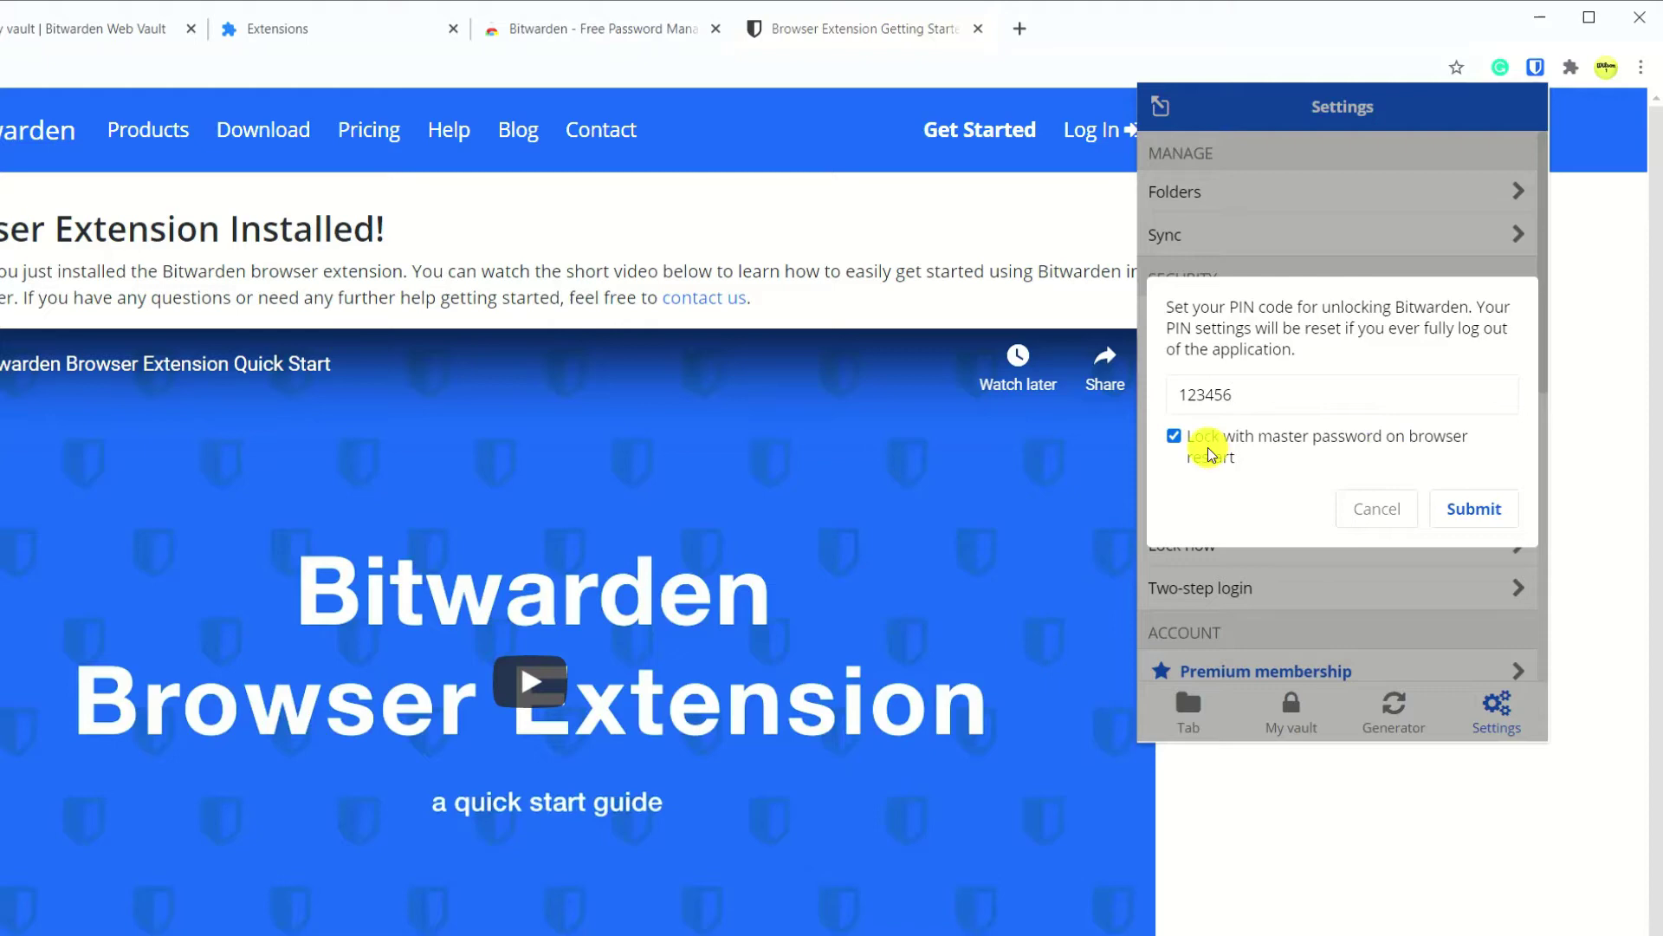
left_click(1176, 437)
left_click(1475, 511)
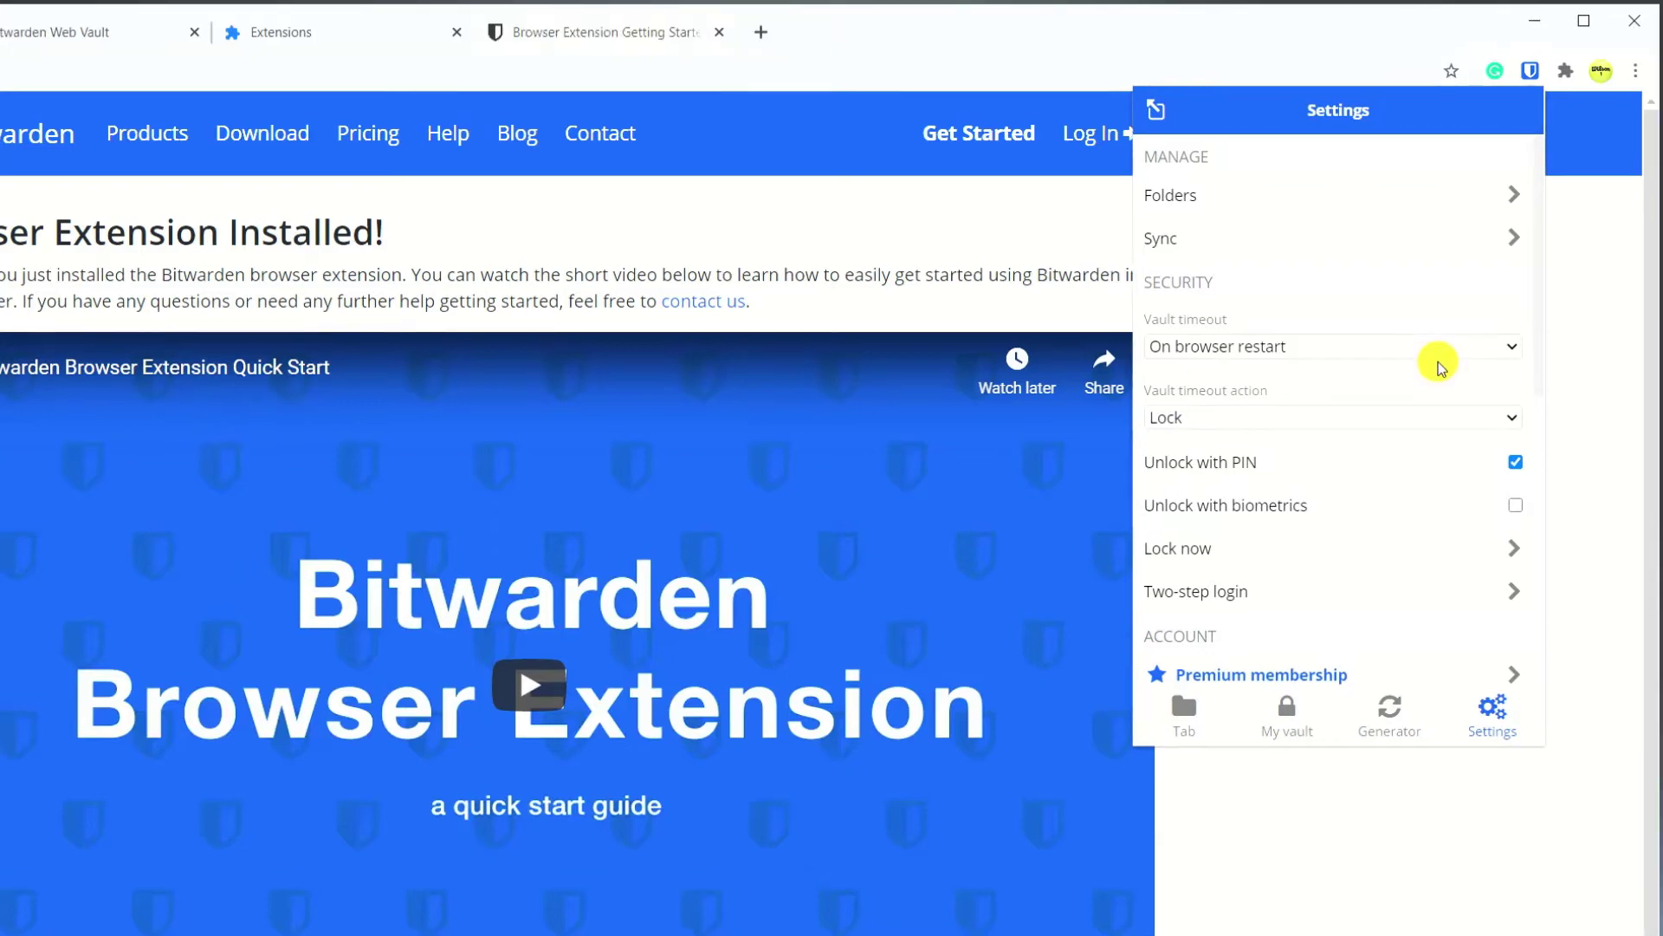
scroll(1413, 520, "down", 2)
scroll(1414, 524, "down", 4)
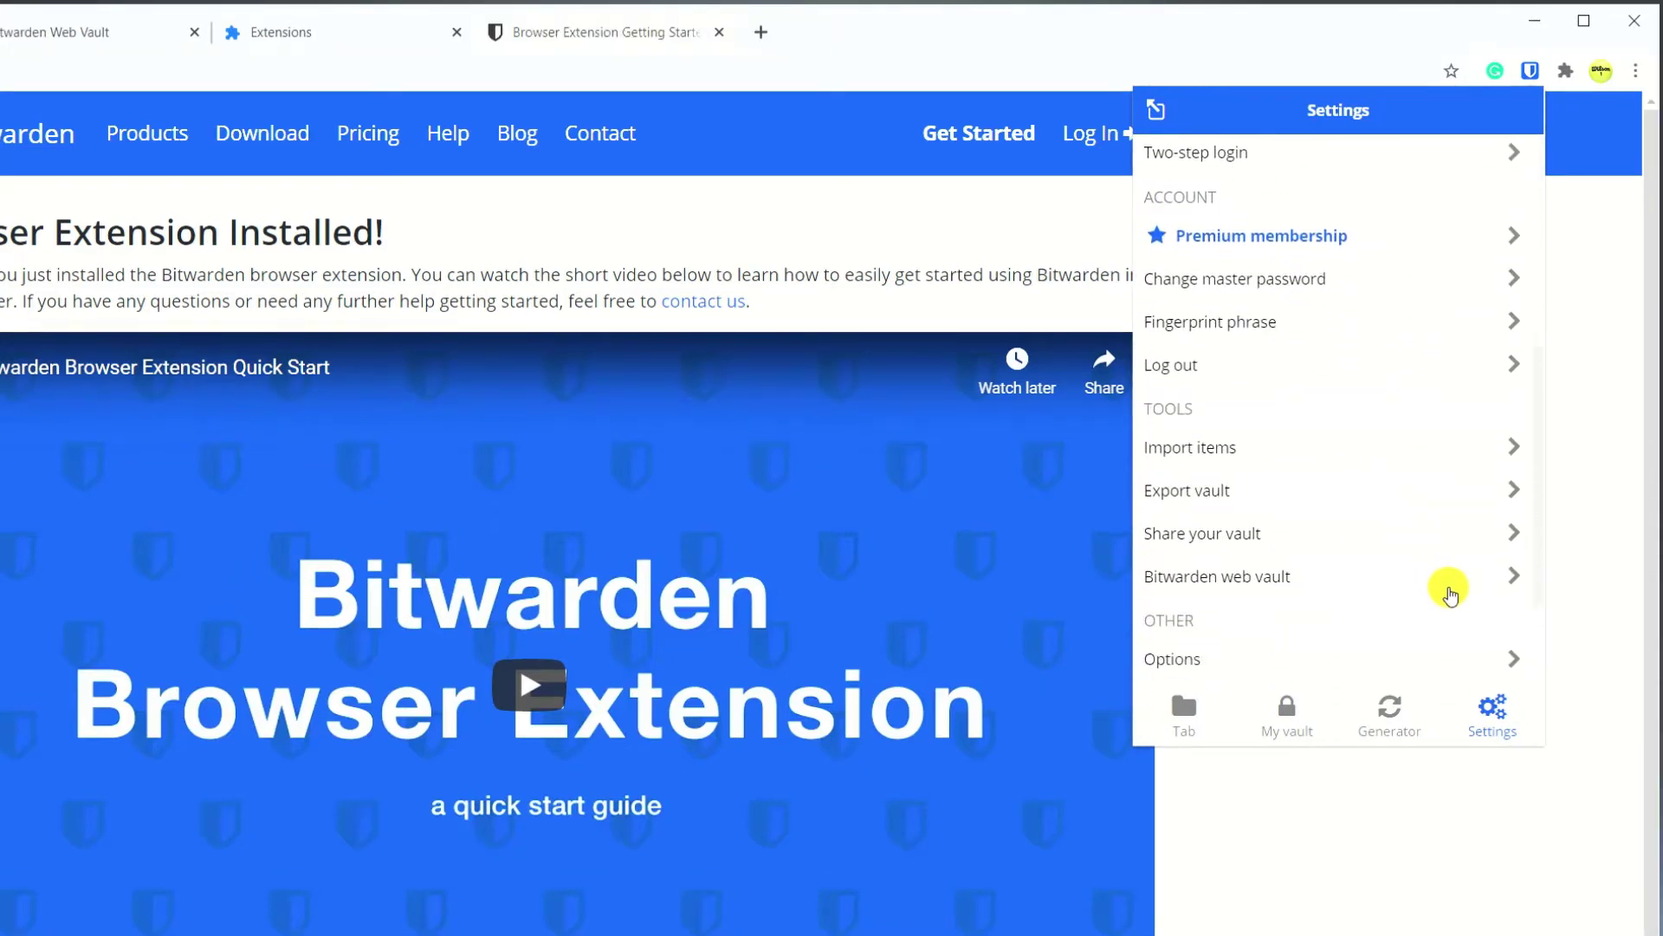
Open the Bitwarden web vault from the extension settings and go to its Download page.
left_click(1450, 592)
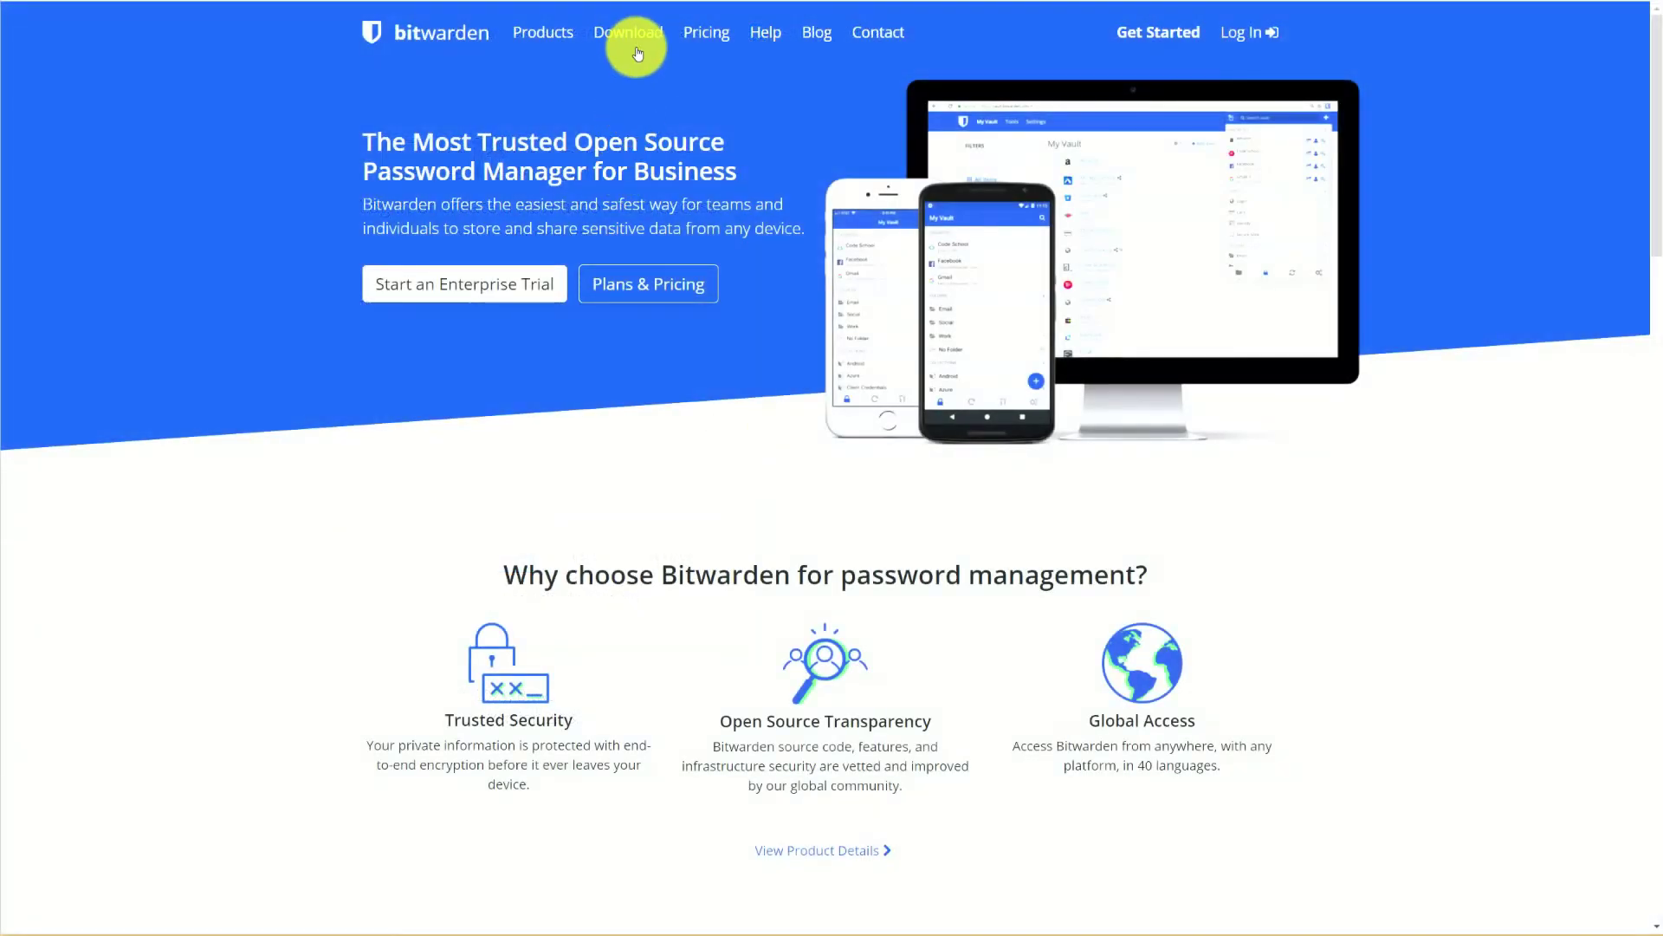
left_click(632, 40)
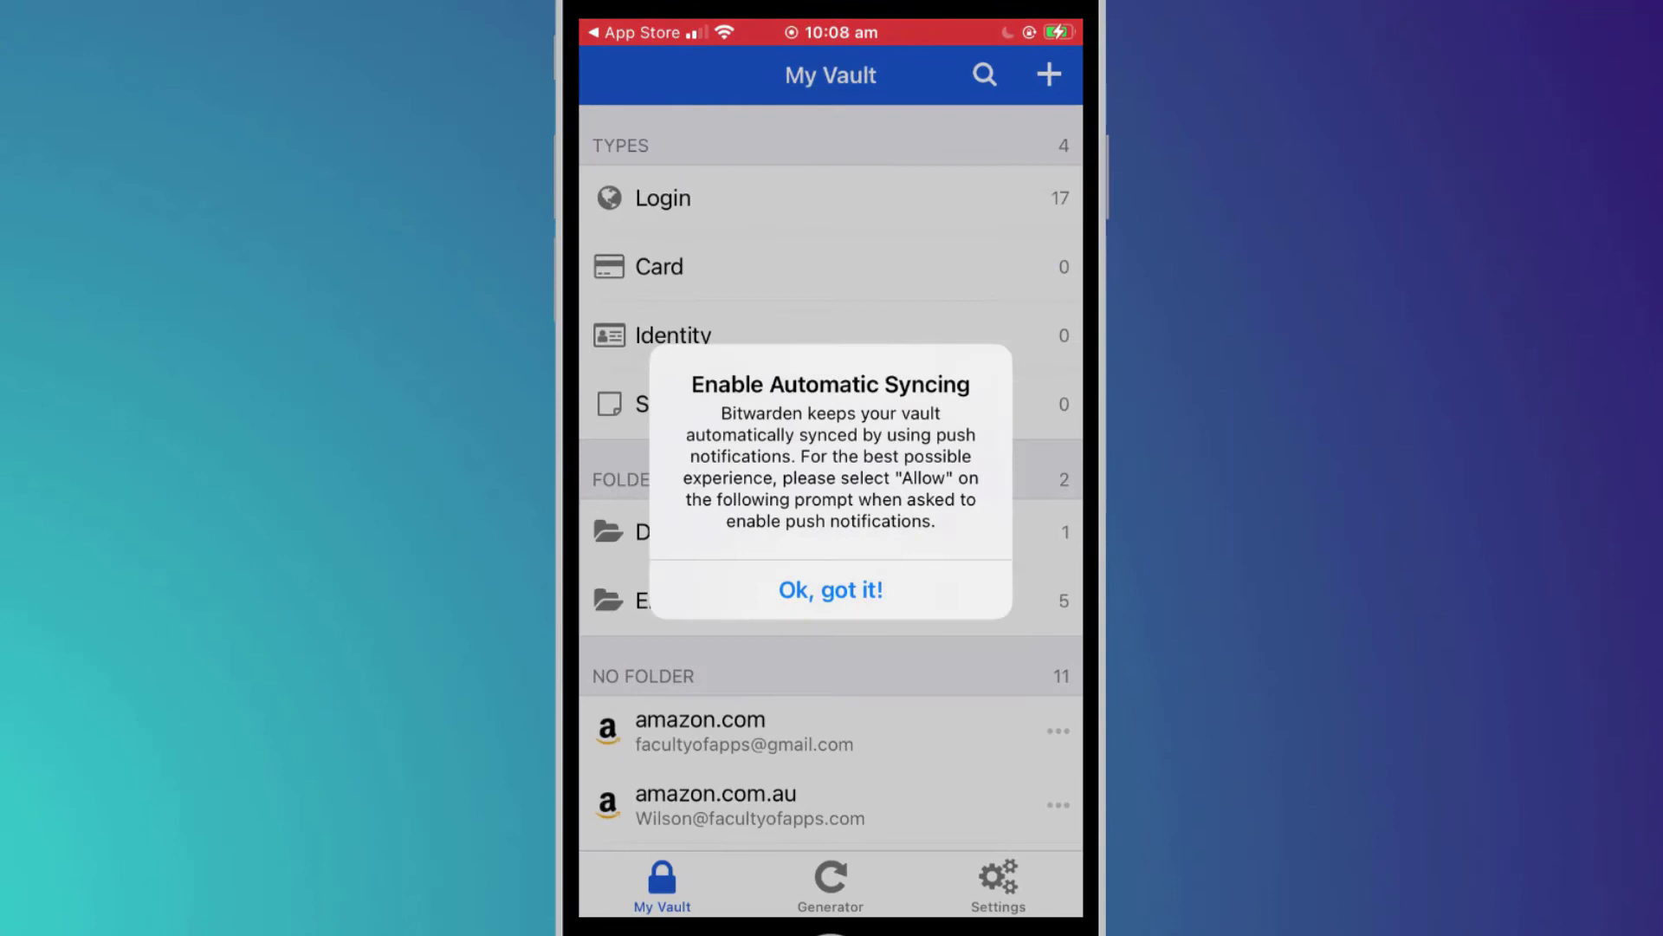
Dismiss the syncing and notification prompts, then set a PIN code for unlocking the app.
left_click(830, 590)
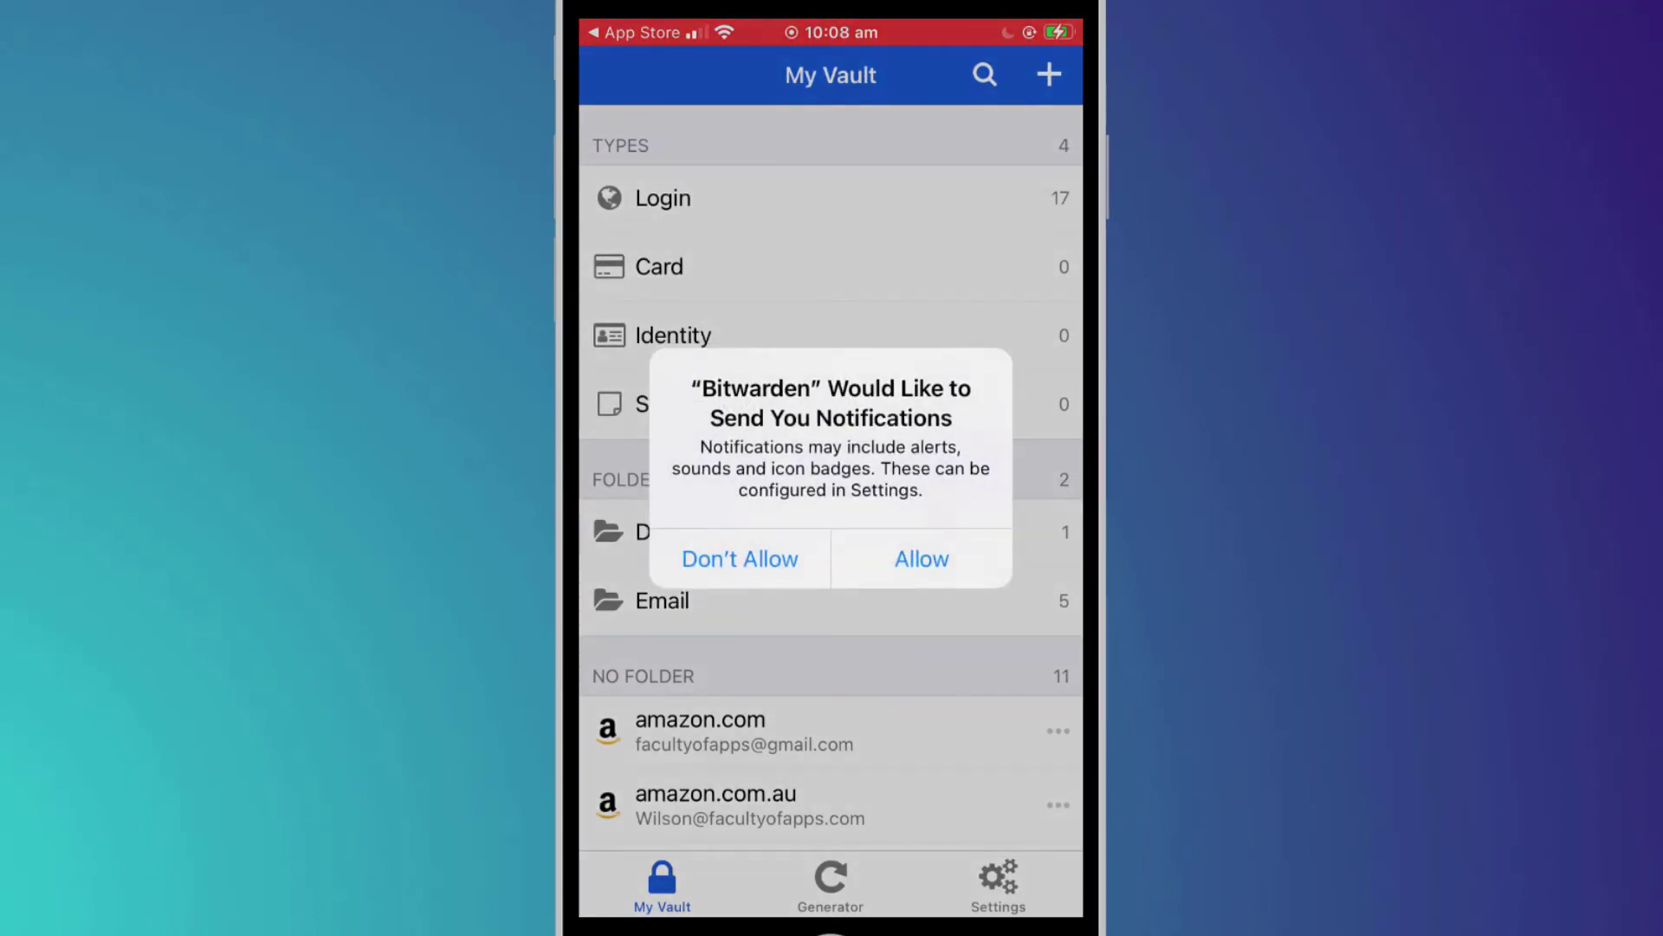
left_click(922, 558)
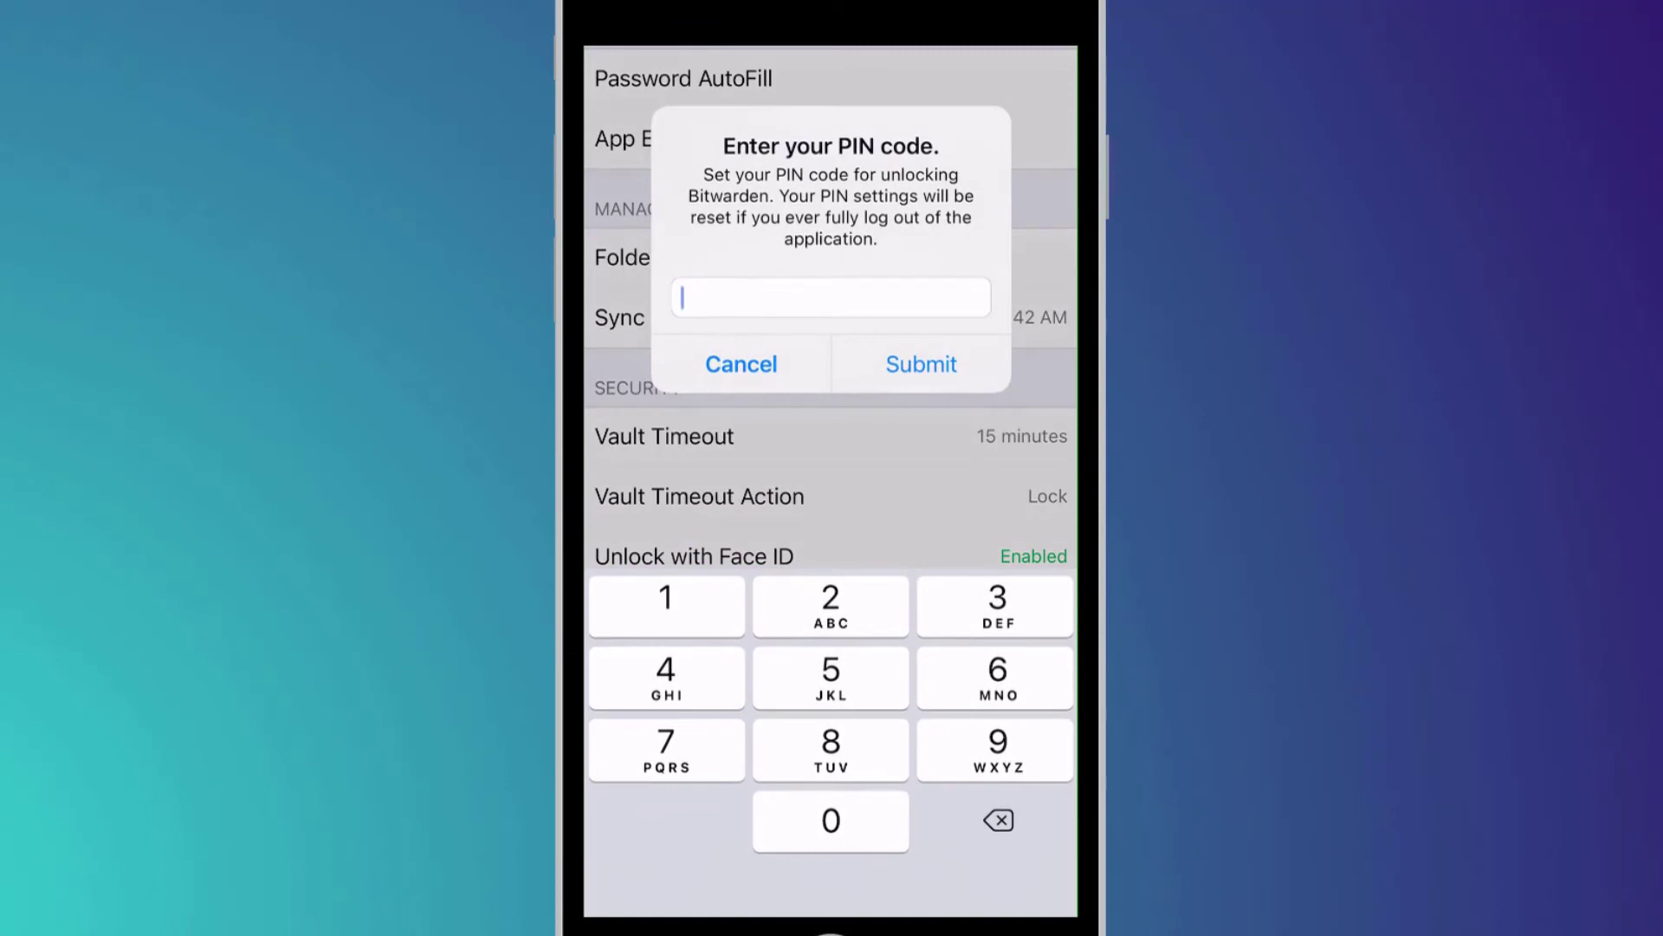
type("123456")
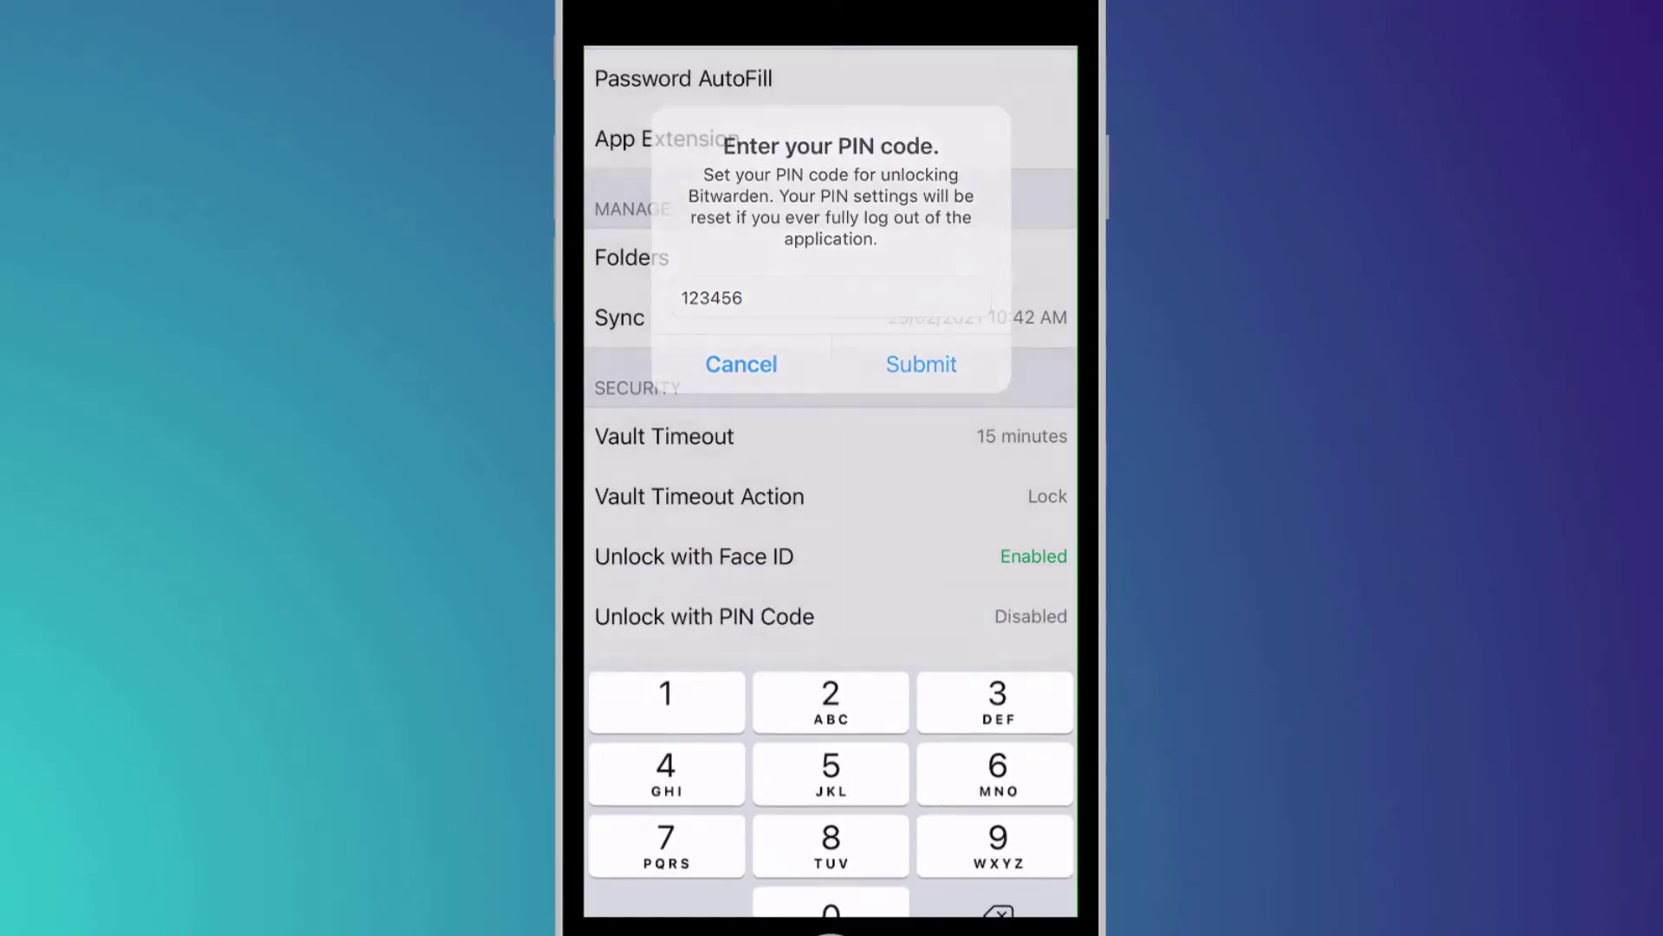
left_click(921, 364)
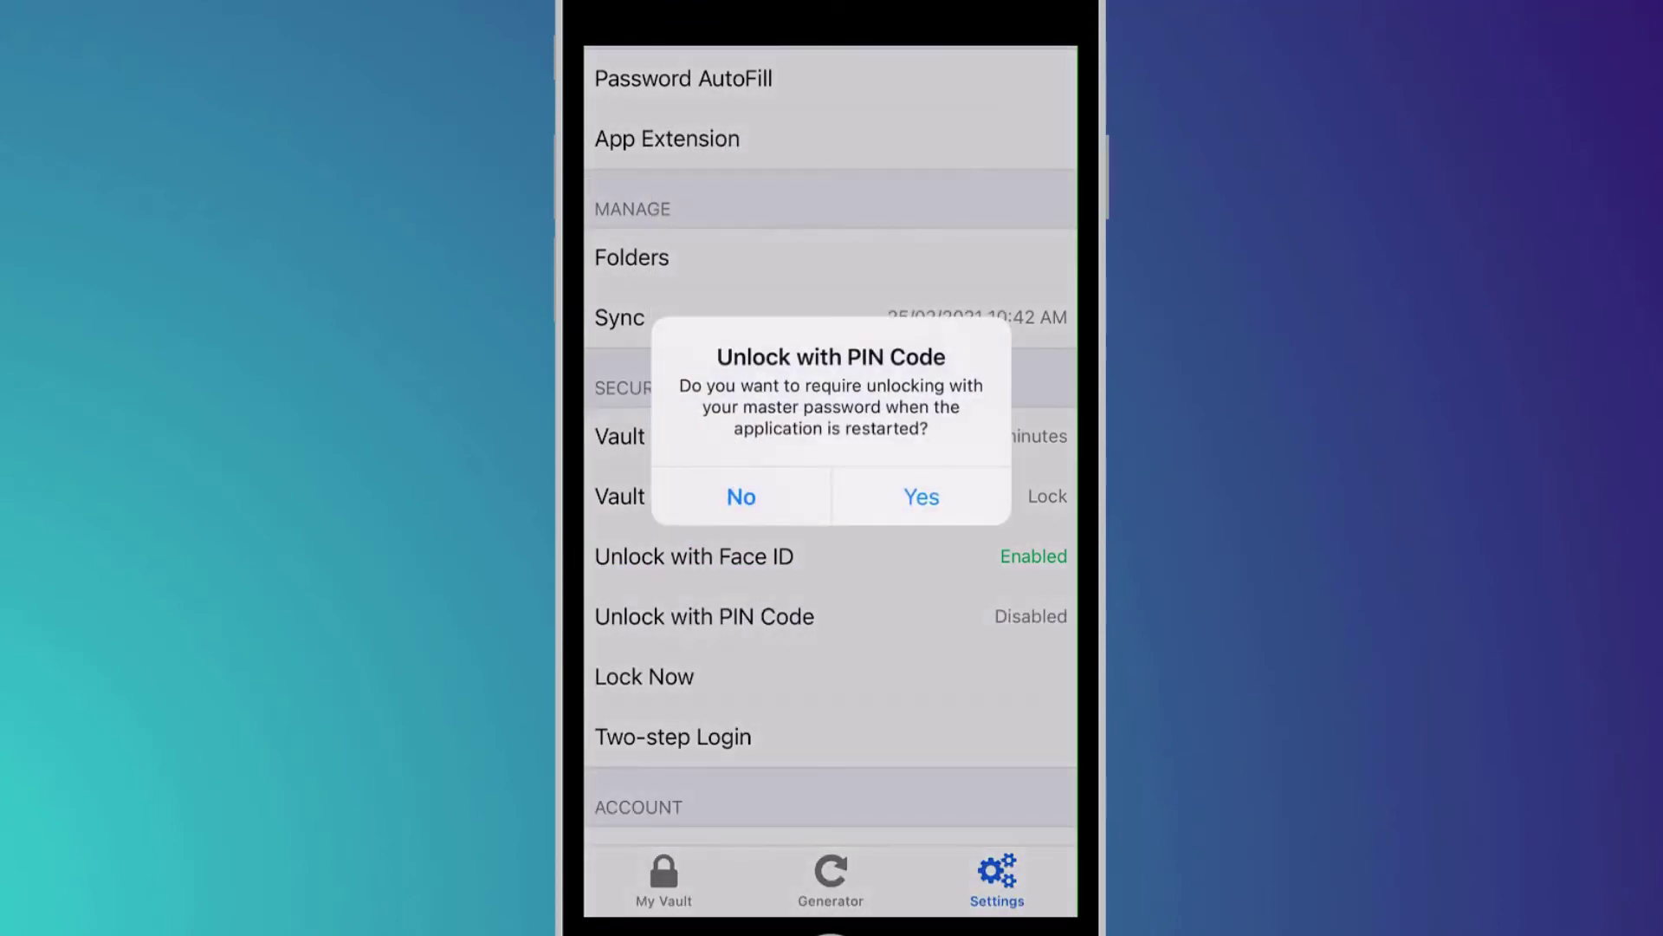
left_click(921, 496)
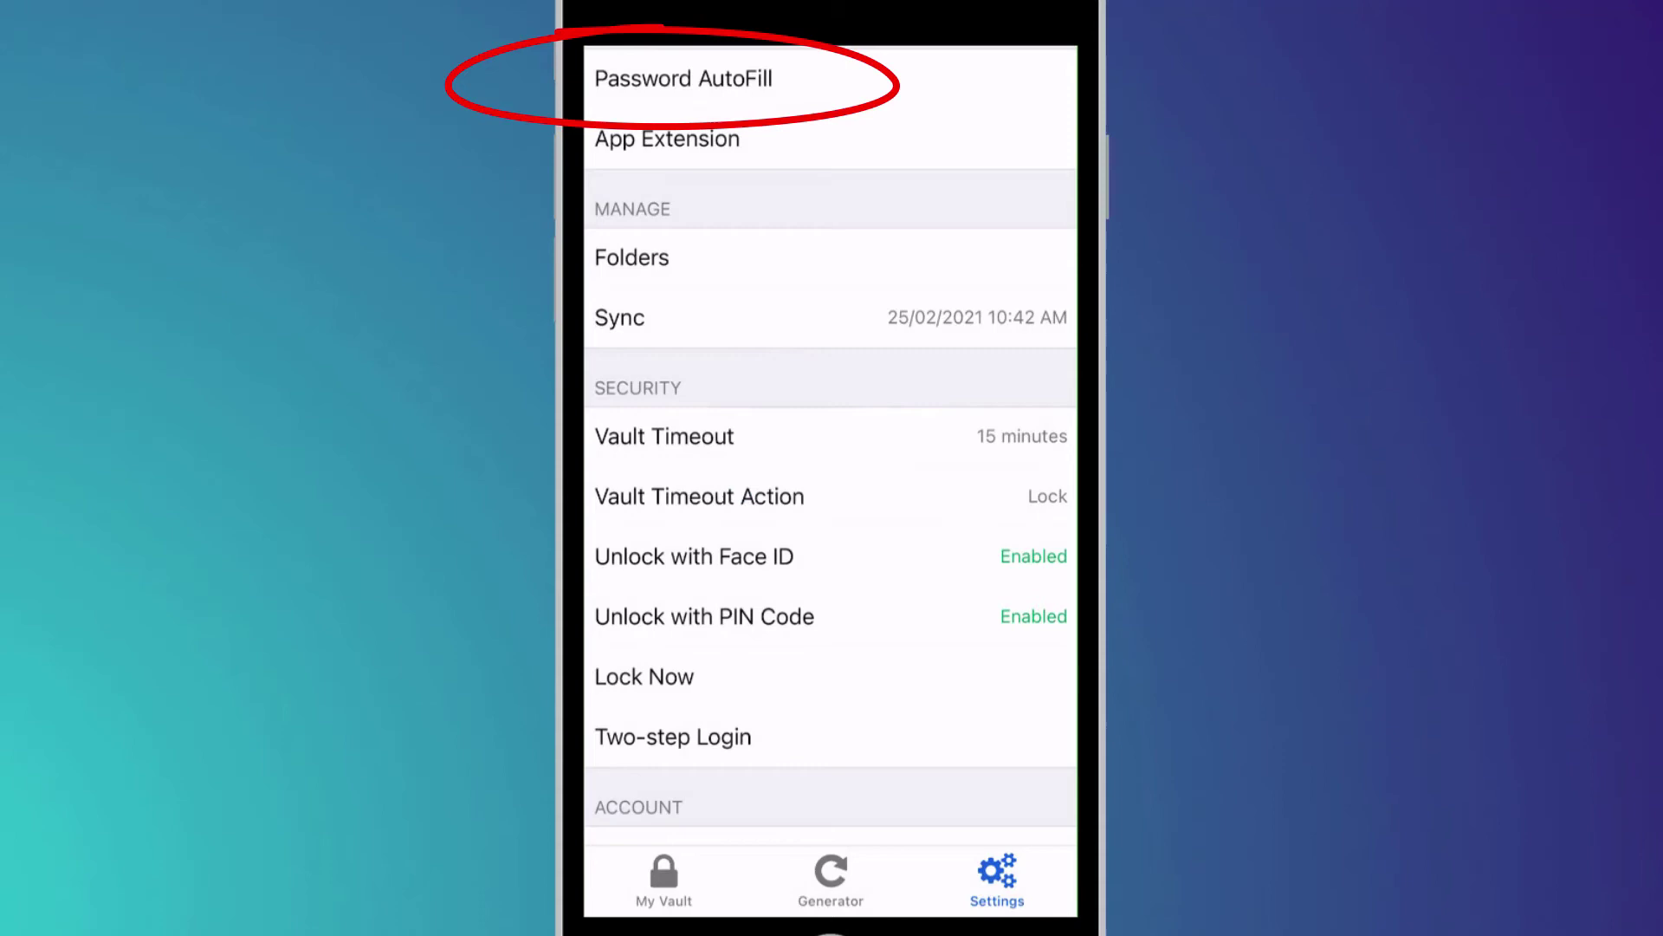
Enable Bitwarden under Passwords > AutoFill Passwords > Allow Filling From in iOS Settings.
left_click(683, 78)
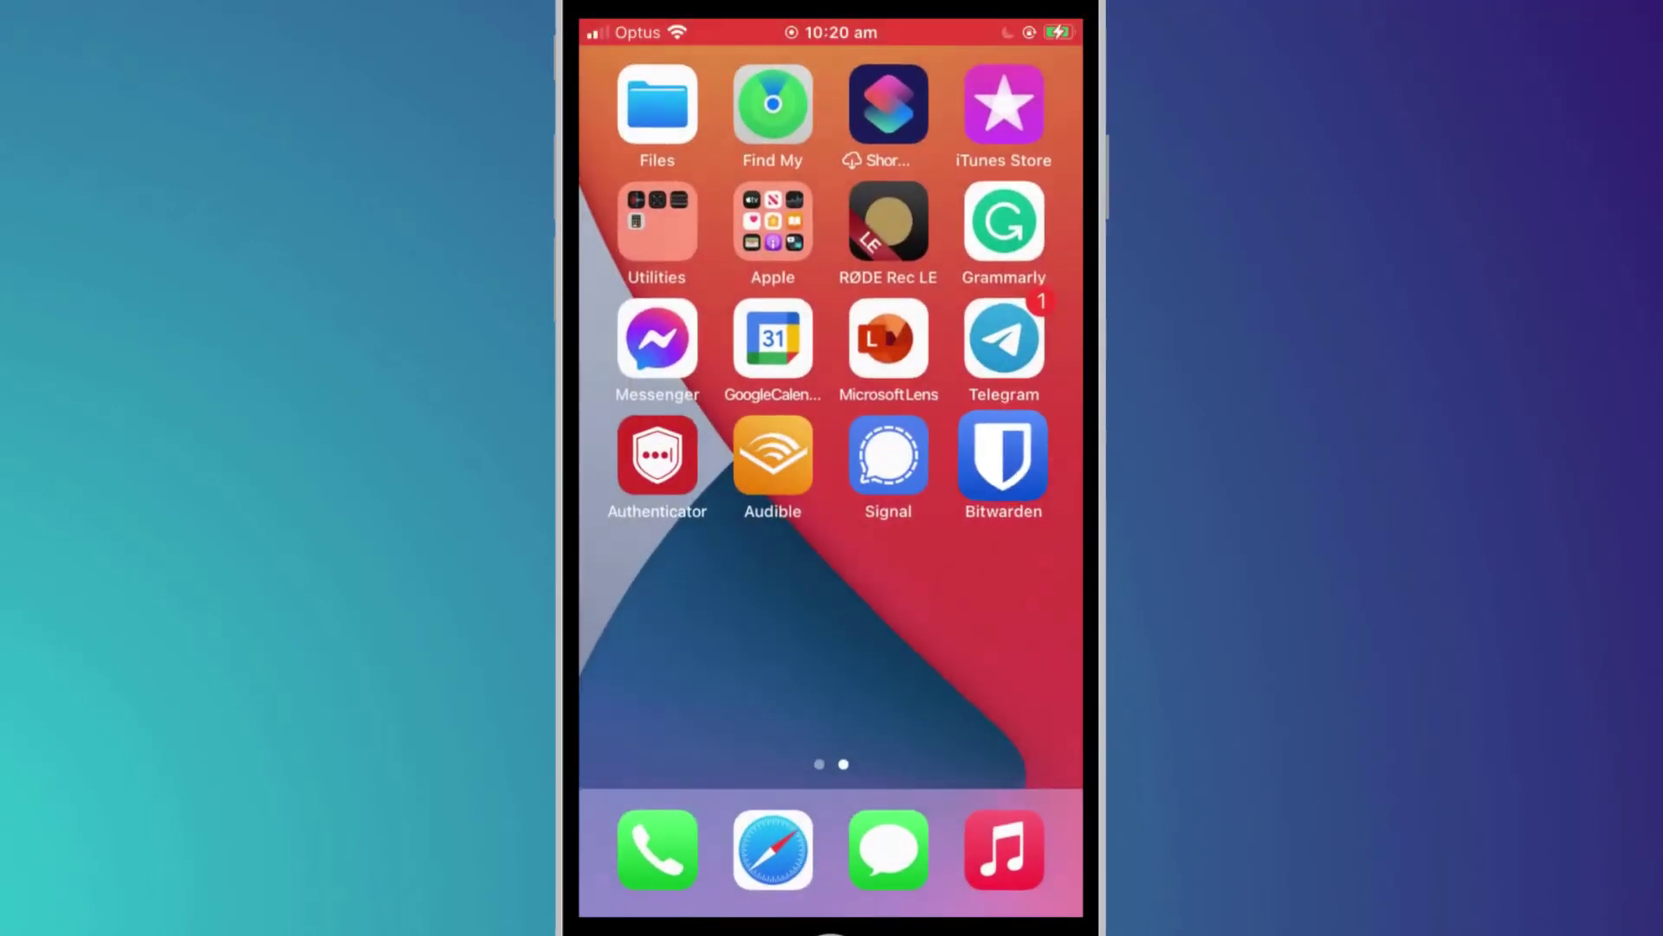
left_click(769, 575)
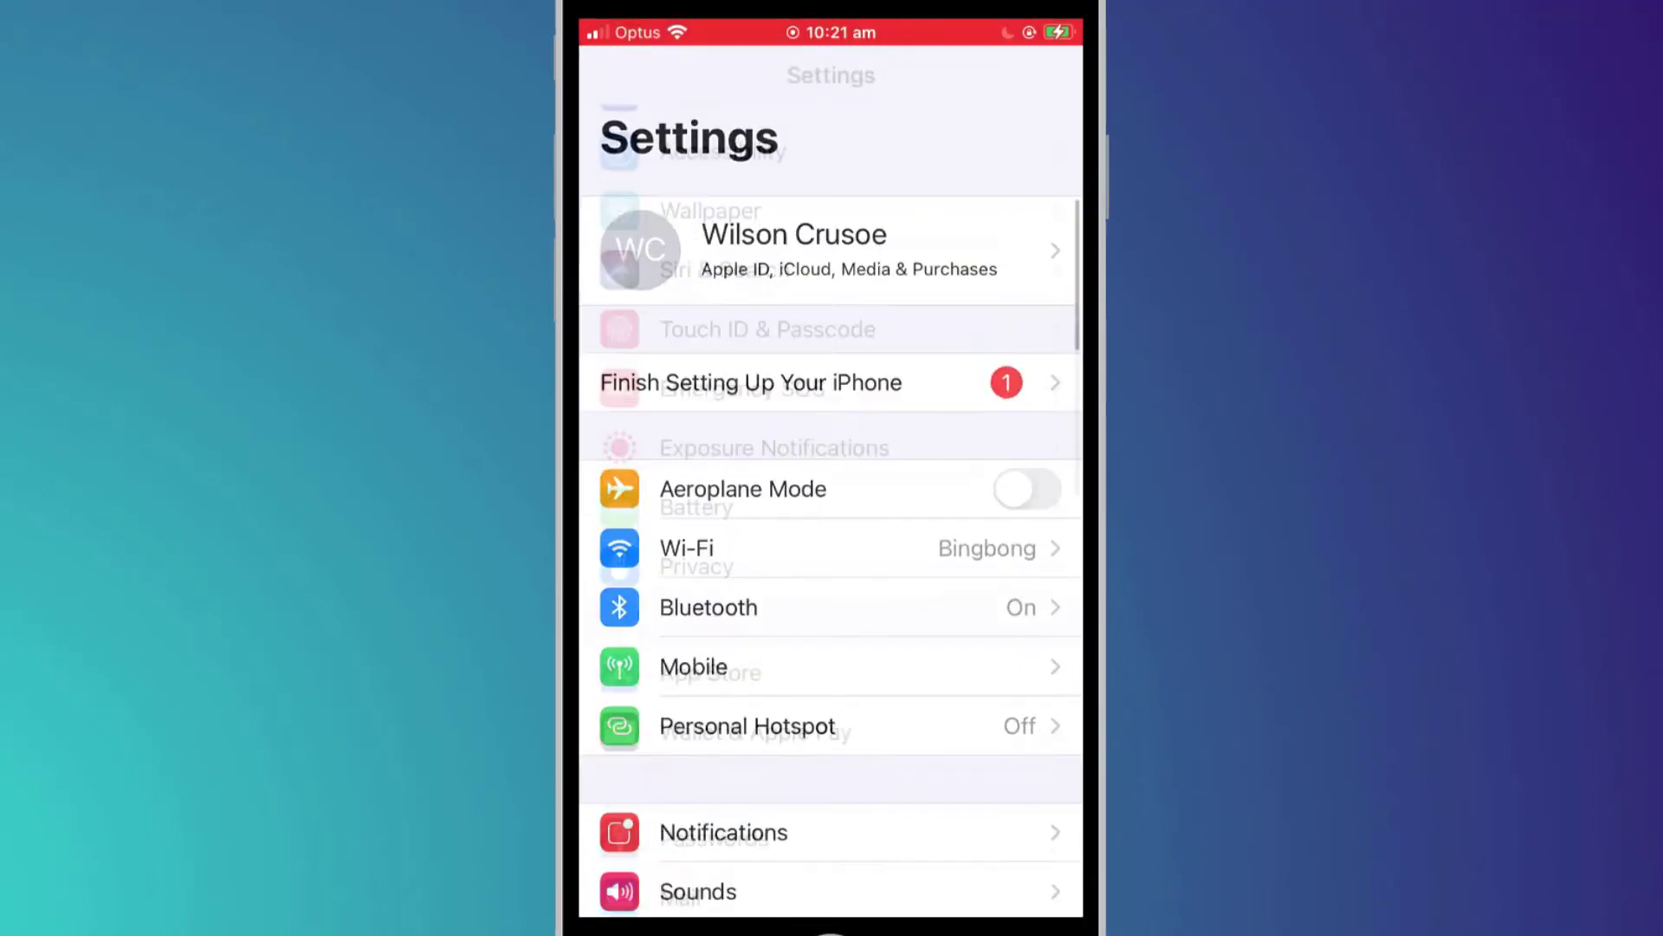
scroll(829, 519, "down", 3)
left_click(684, 534)
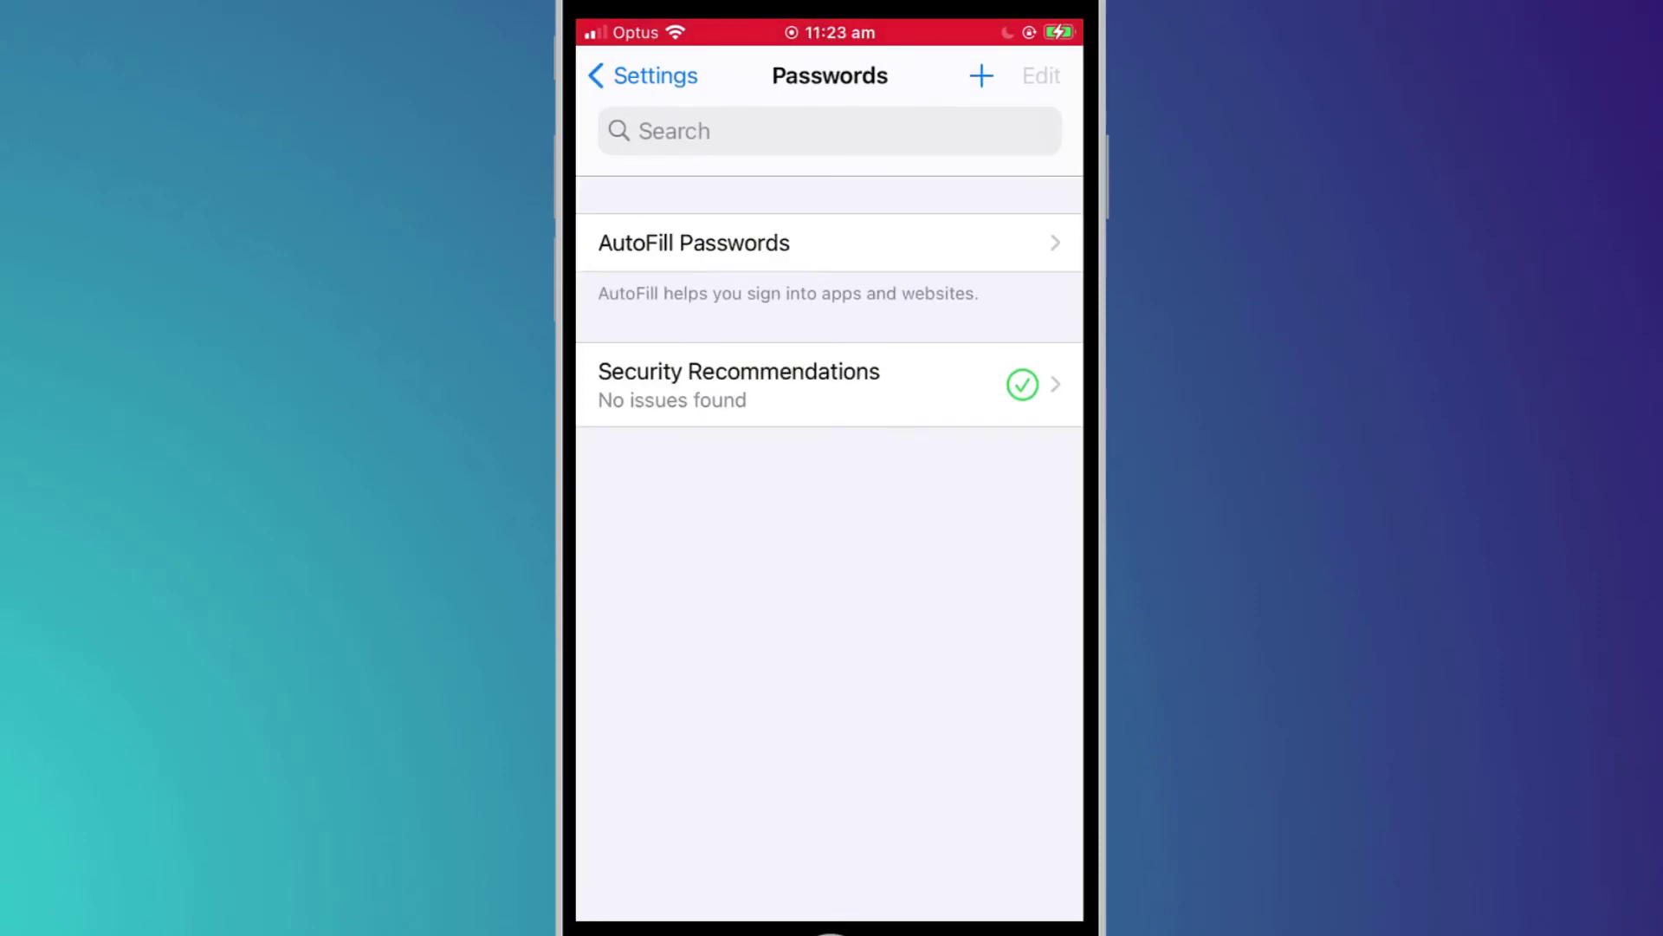
left_click(694, 242)
left_click(709, 377)
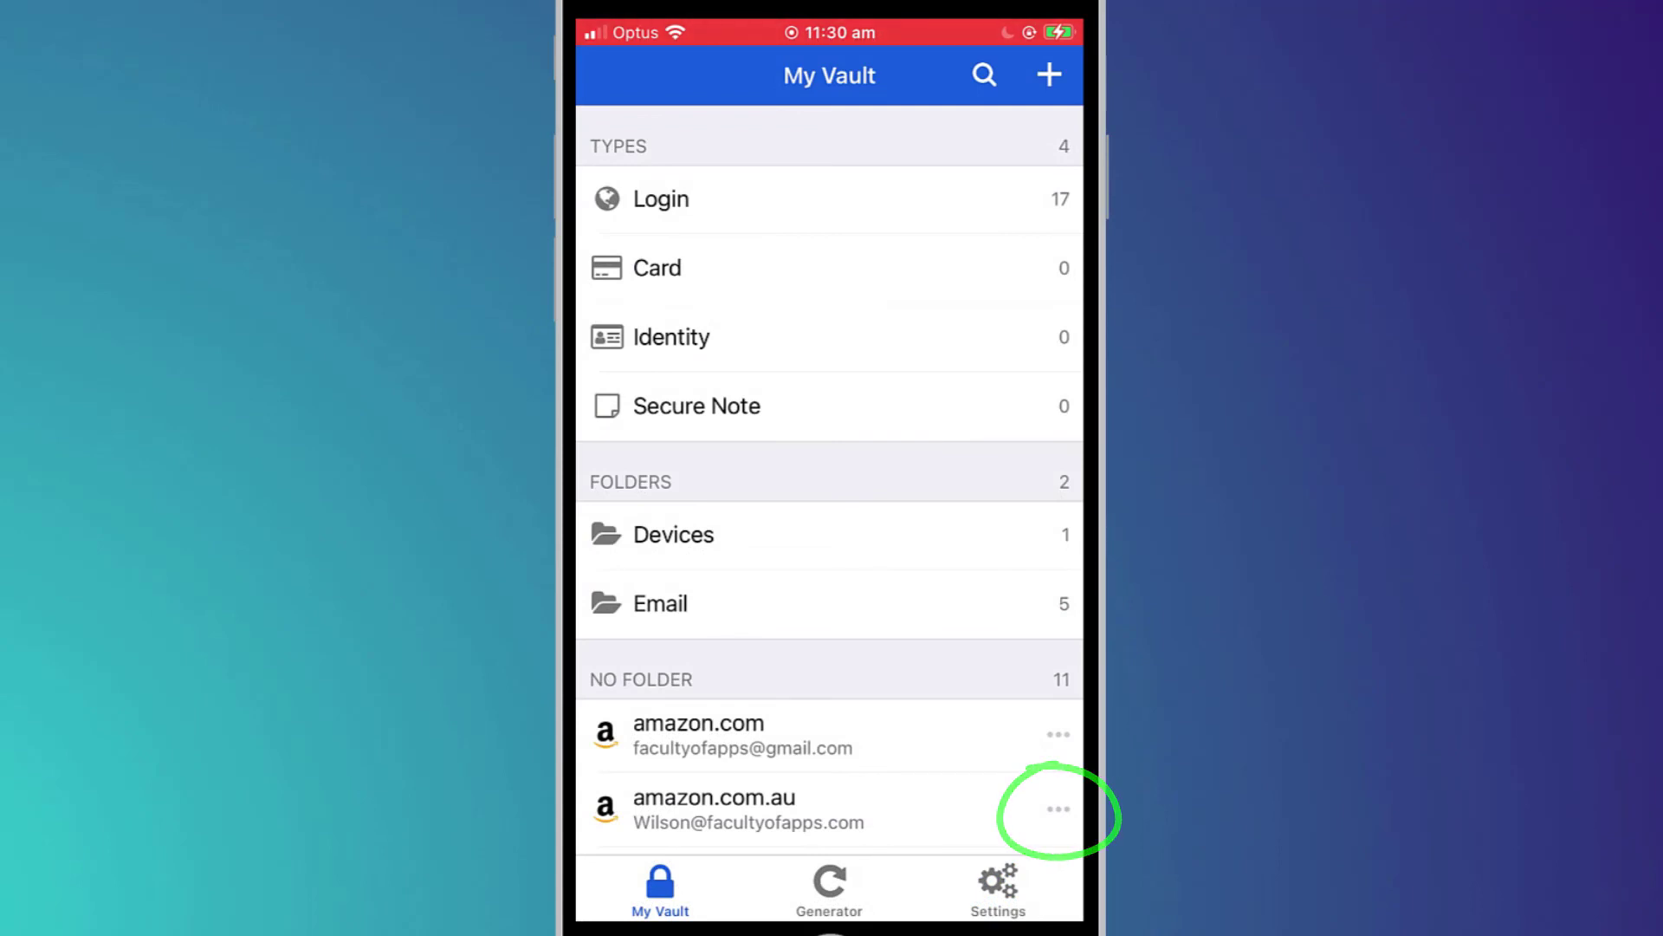
Launch the amazon.com.au login's website in Safari from My Vault.
left_click(1058, 809)
left_click(830, 911)
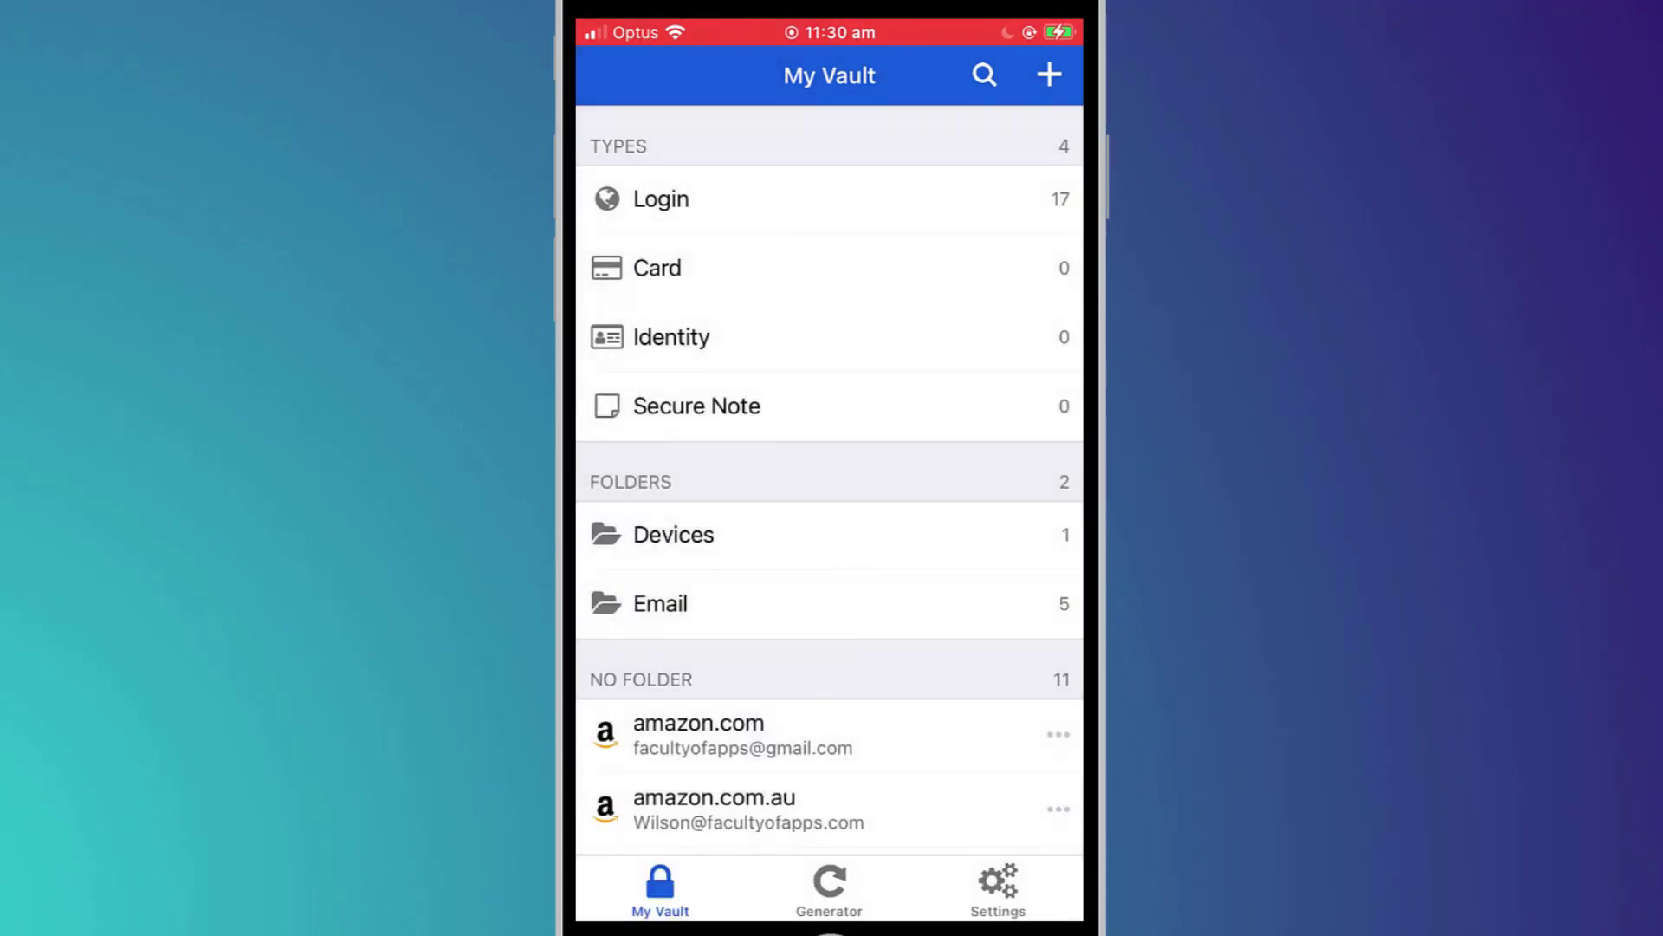